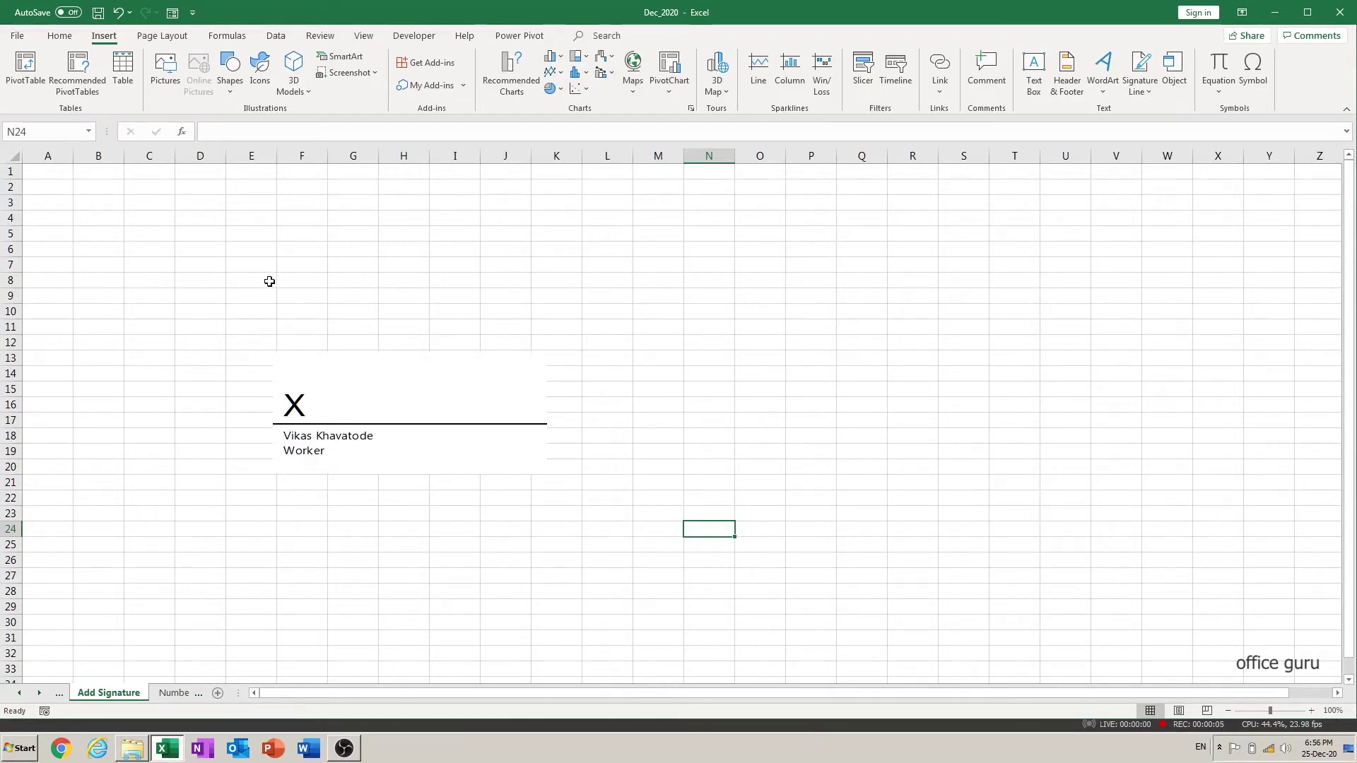
# - Switch the ribbon to the Home tab while the signature line stays on the sheet
pyautogui.click(71, 44)
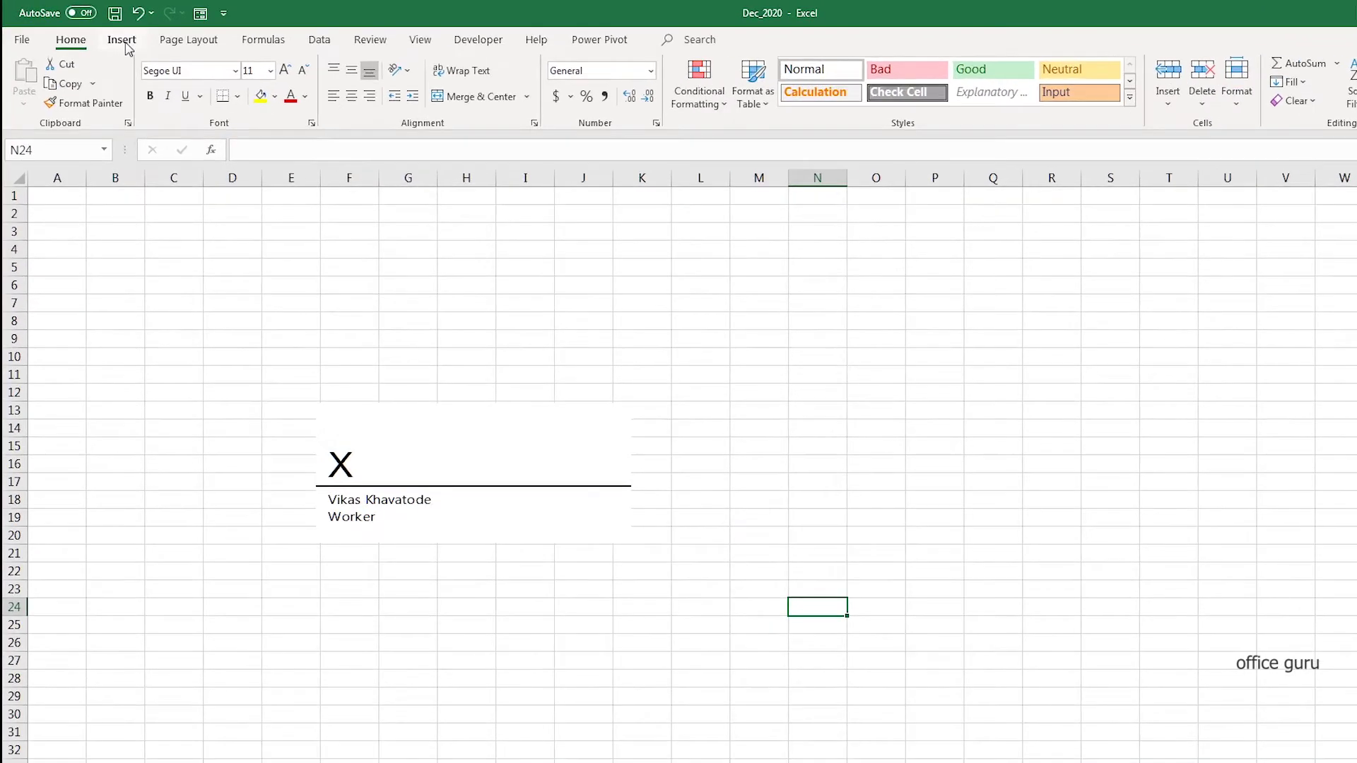
# - Browse the Nature folder in Insert Pictures, cancel without inserting, then select the signature line
pyautogui.click(126, 44)
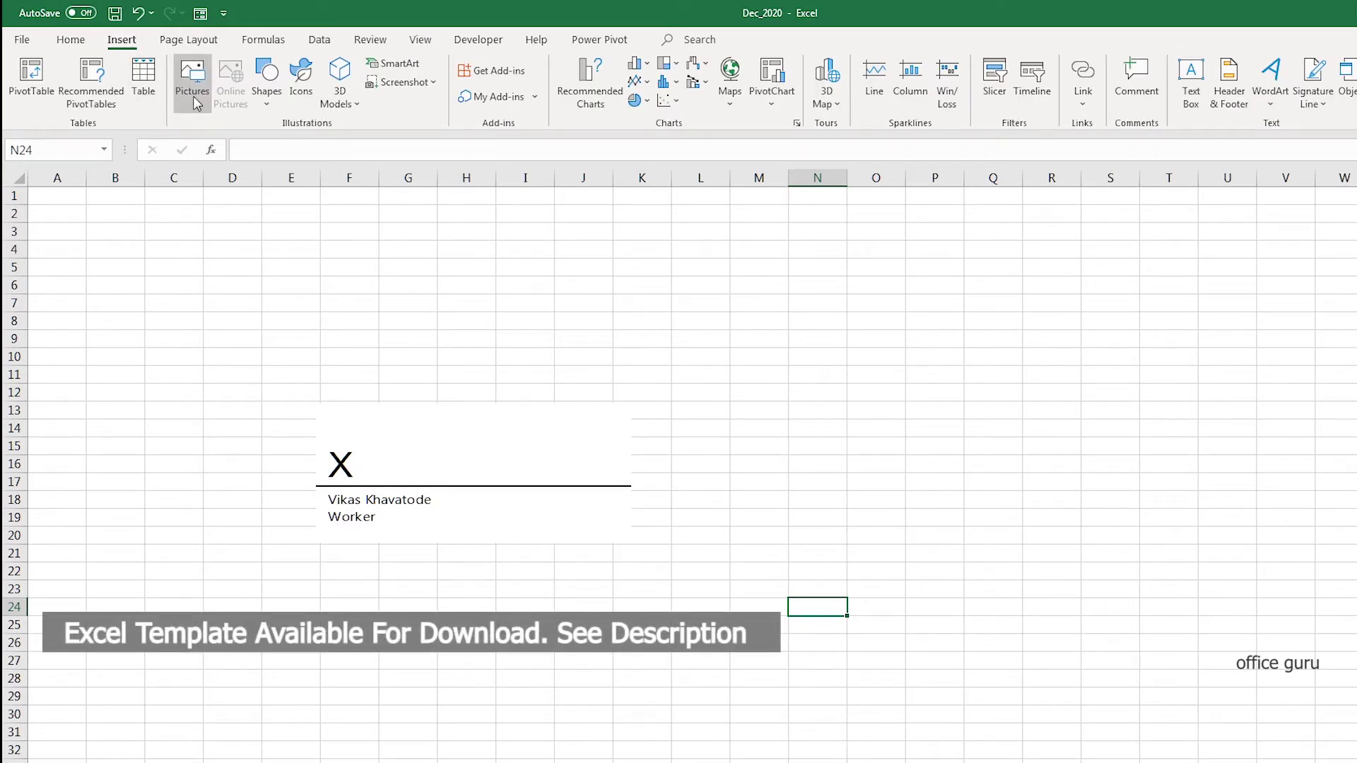
pyautogui.click(196, 104)
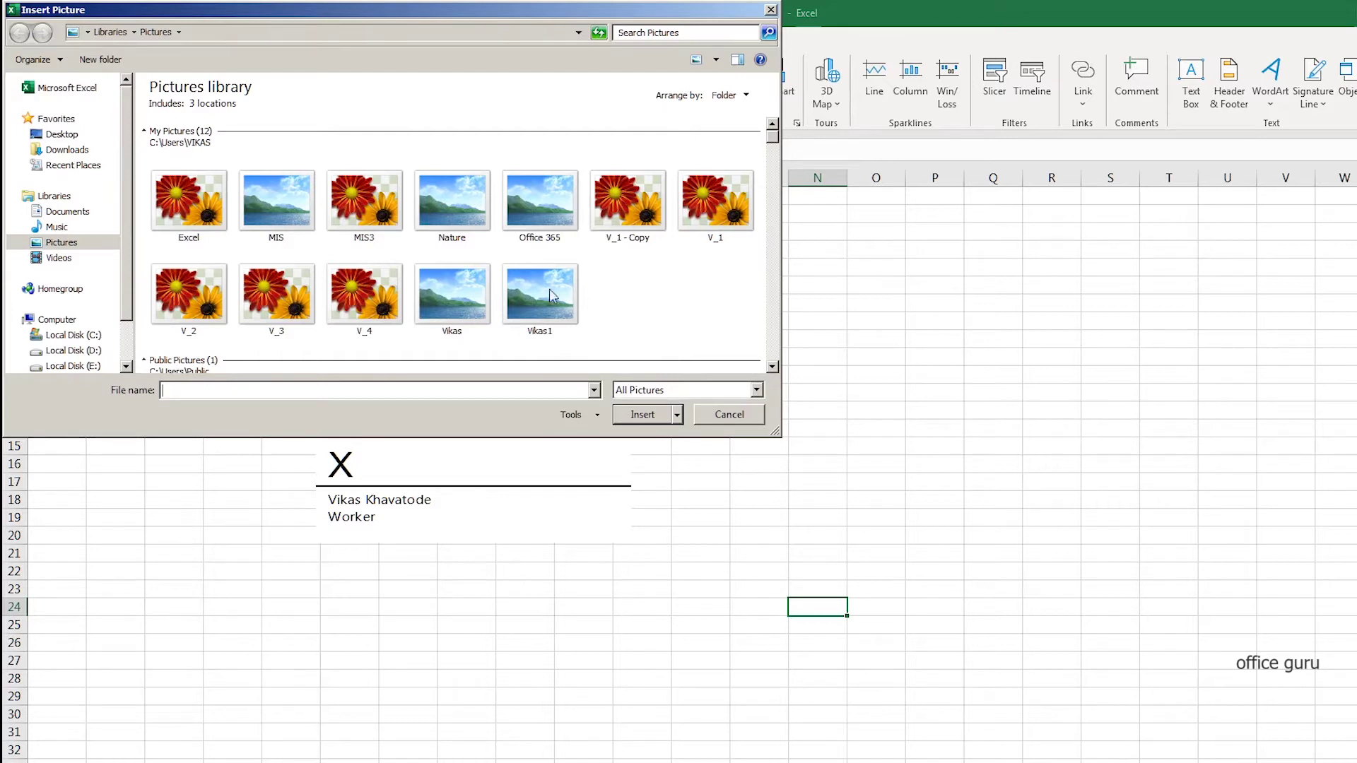
pyautogui.click(438, 235)
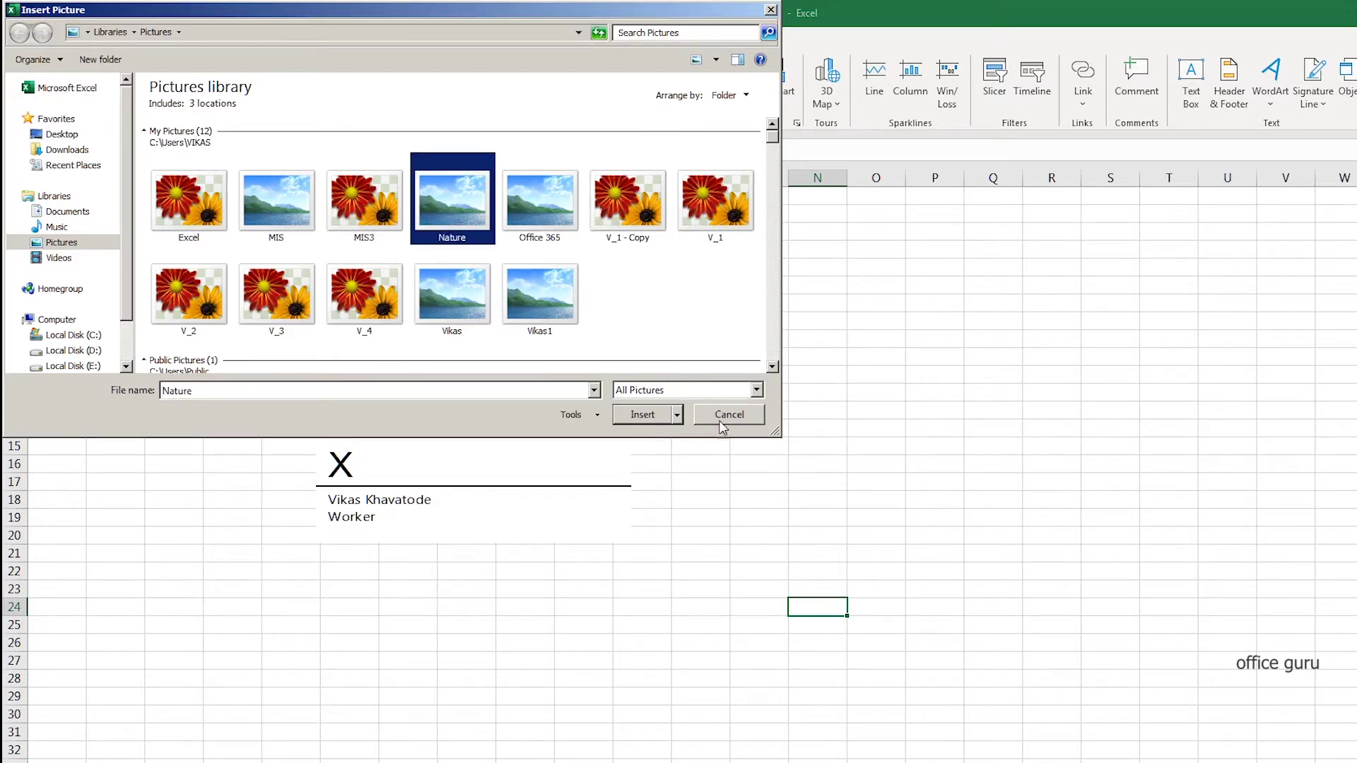
pyautogui.click(735, 416)
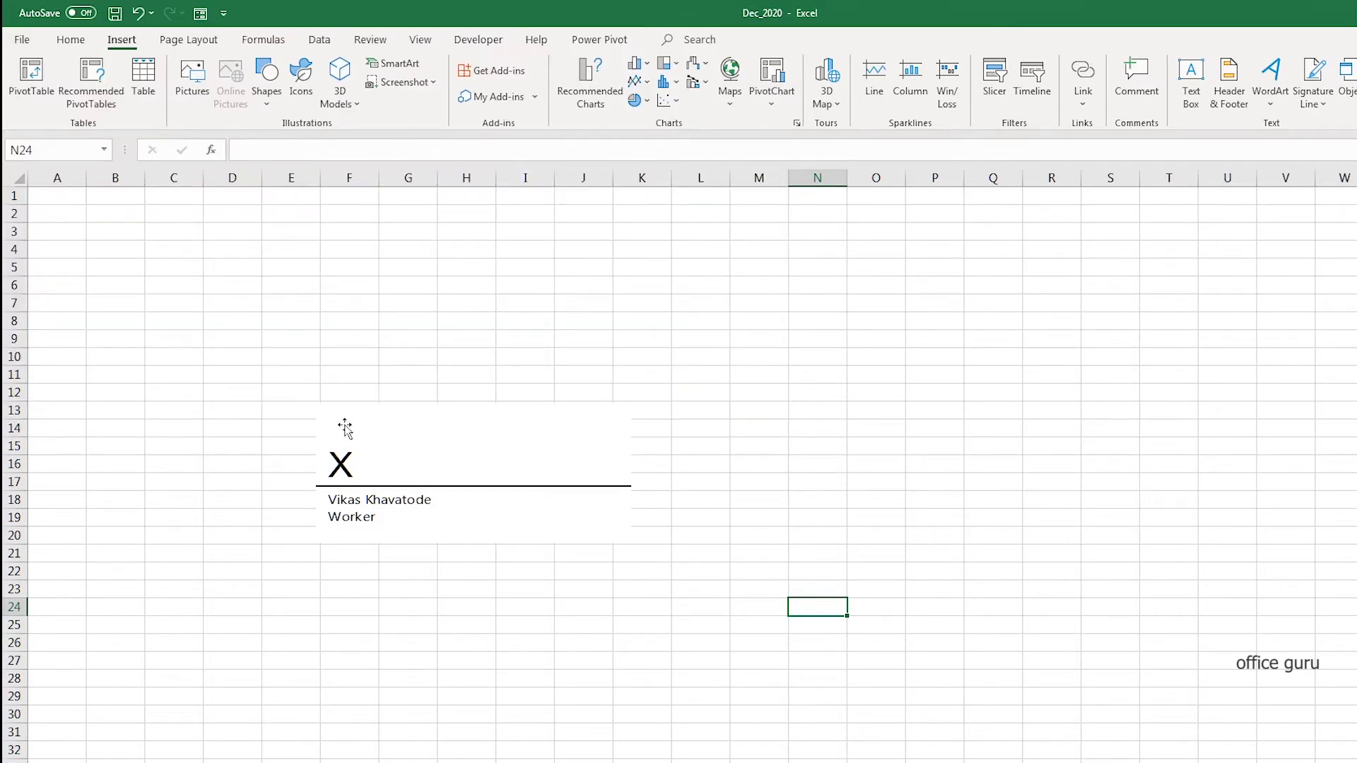
pyautogui.click(373, 424)
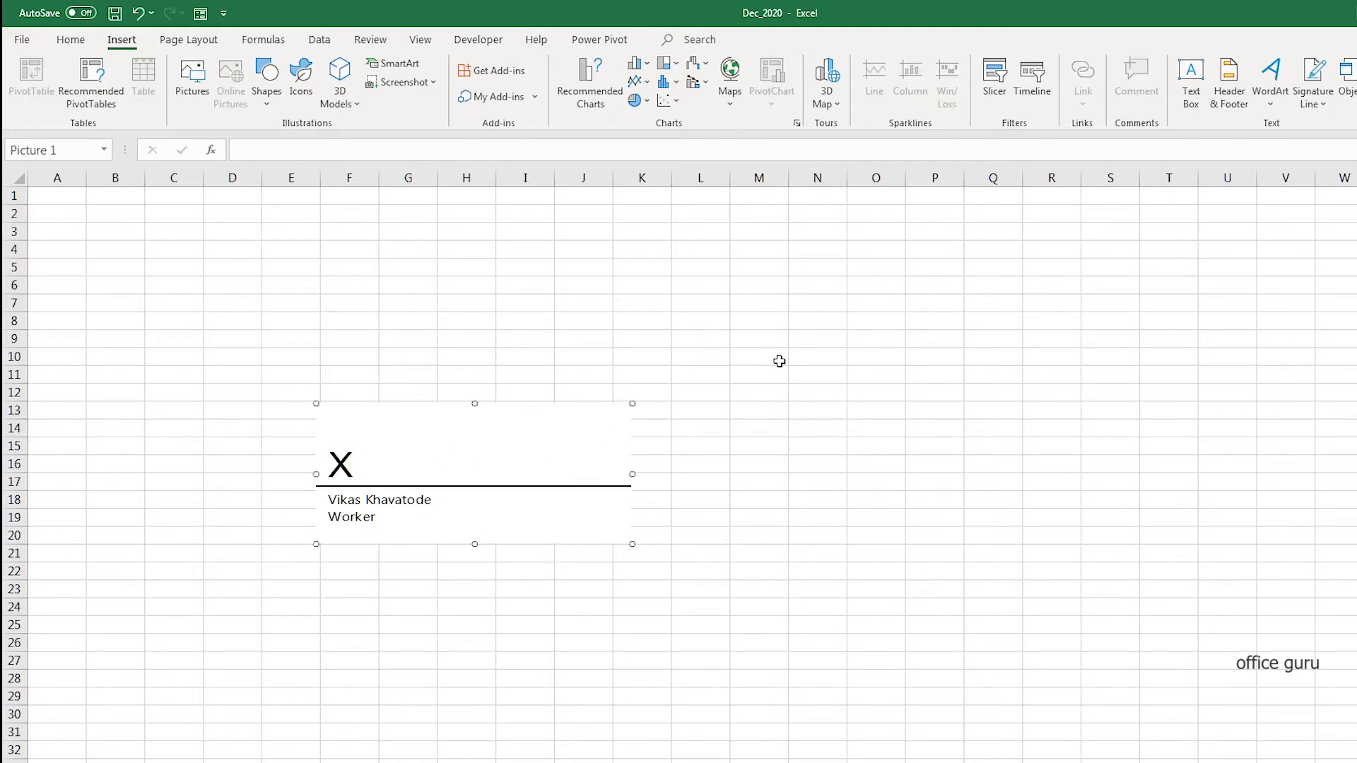
# - Move the old signature line up to rows 8–16, delete it, and select cell F15
pyautogui.click(898, 387)
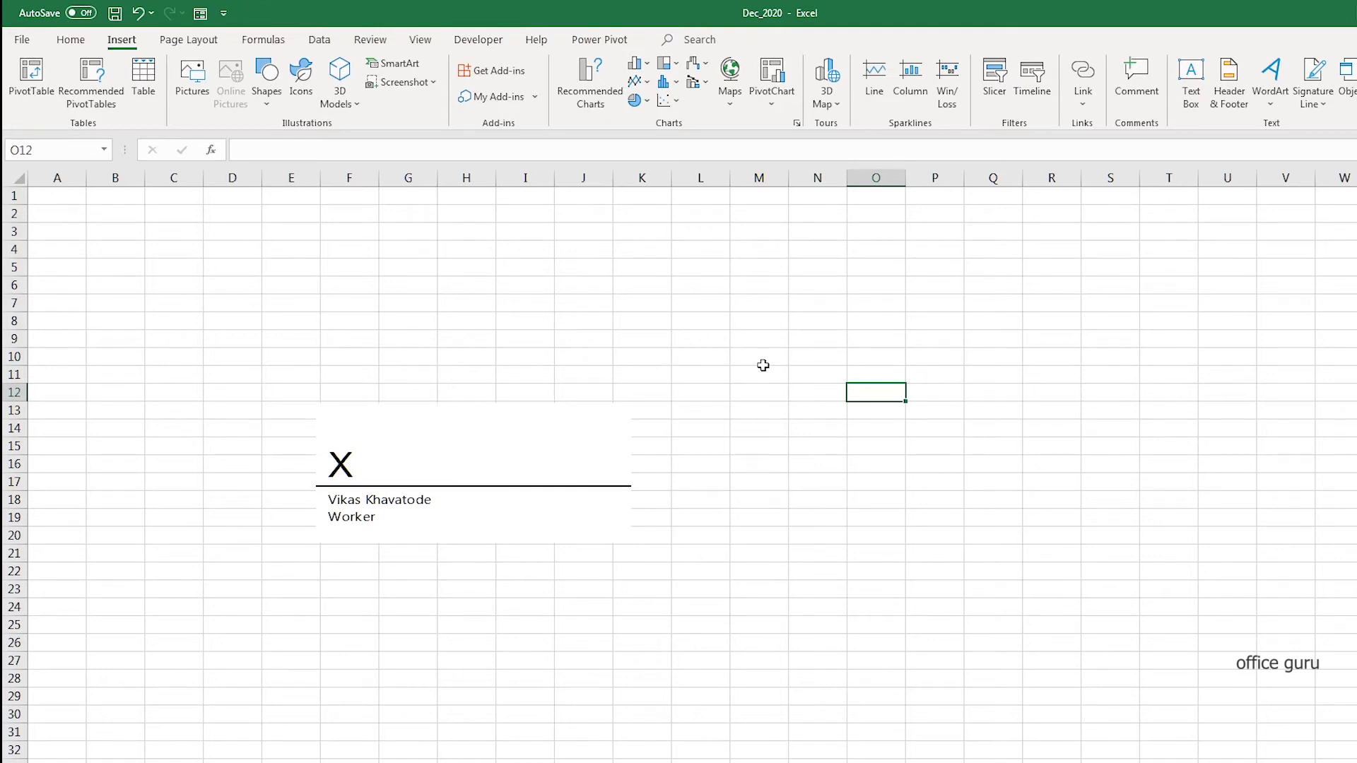
pyautogui.click(75, 41)
pyautogui.click(189, 39)
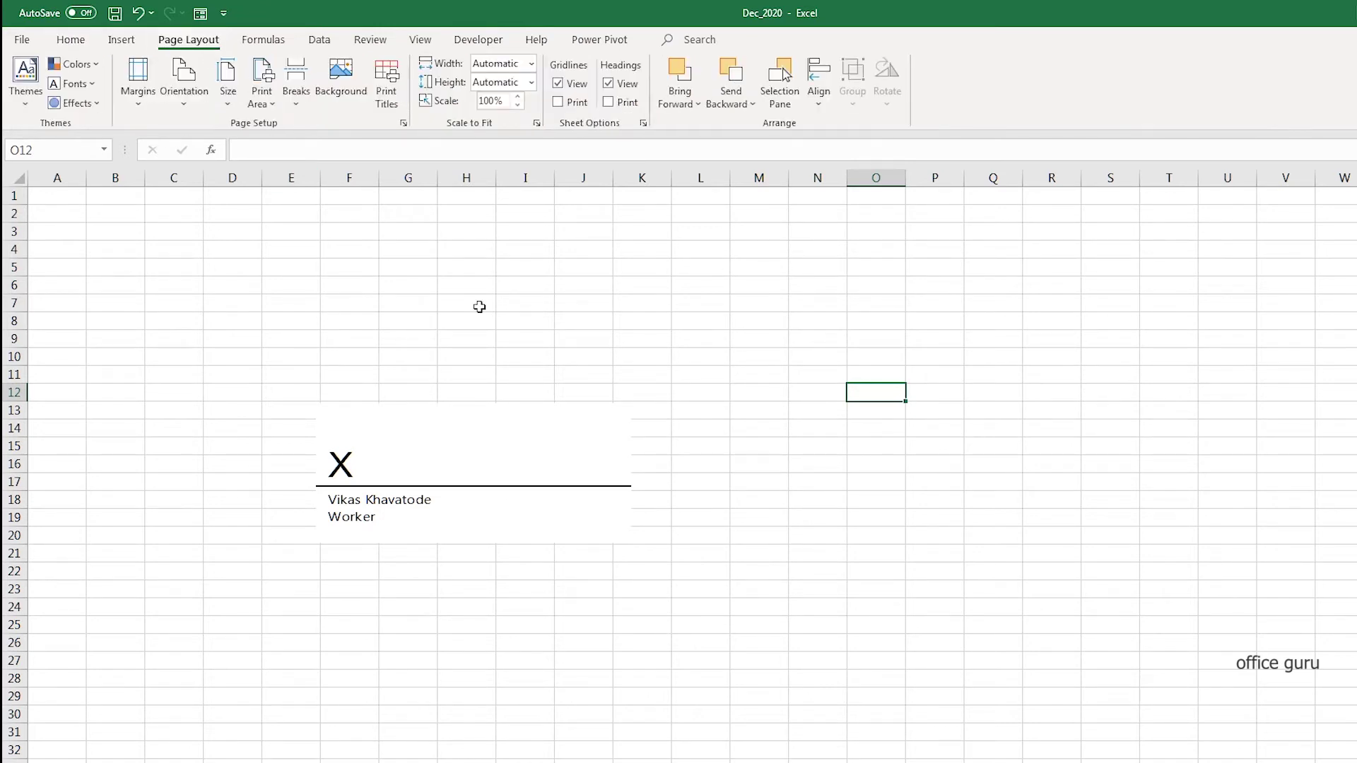
pyautogui.moveTo(578, 414); pyautogui.dragTo(595, 331)
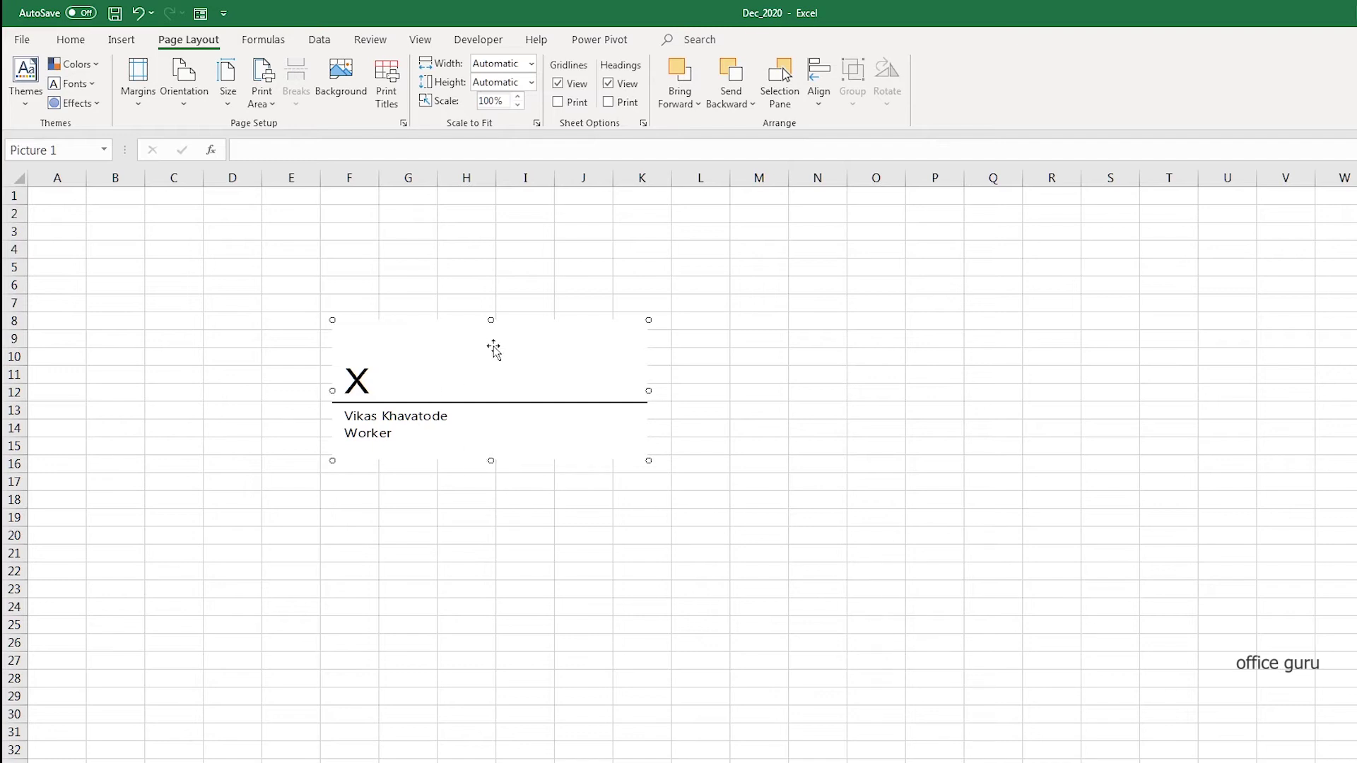
pyautogui.press('Delete')
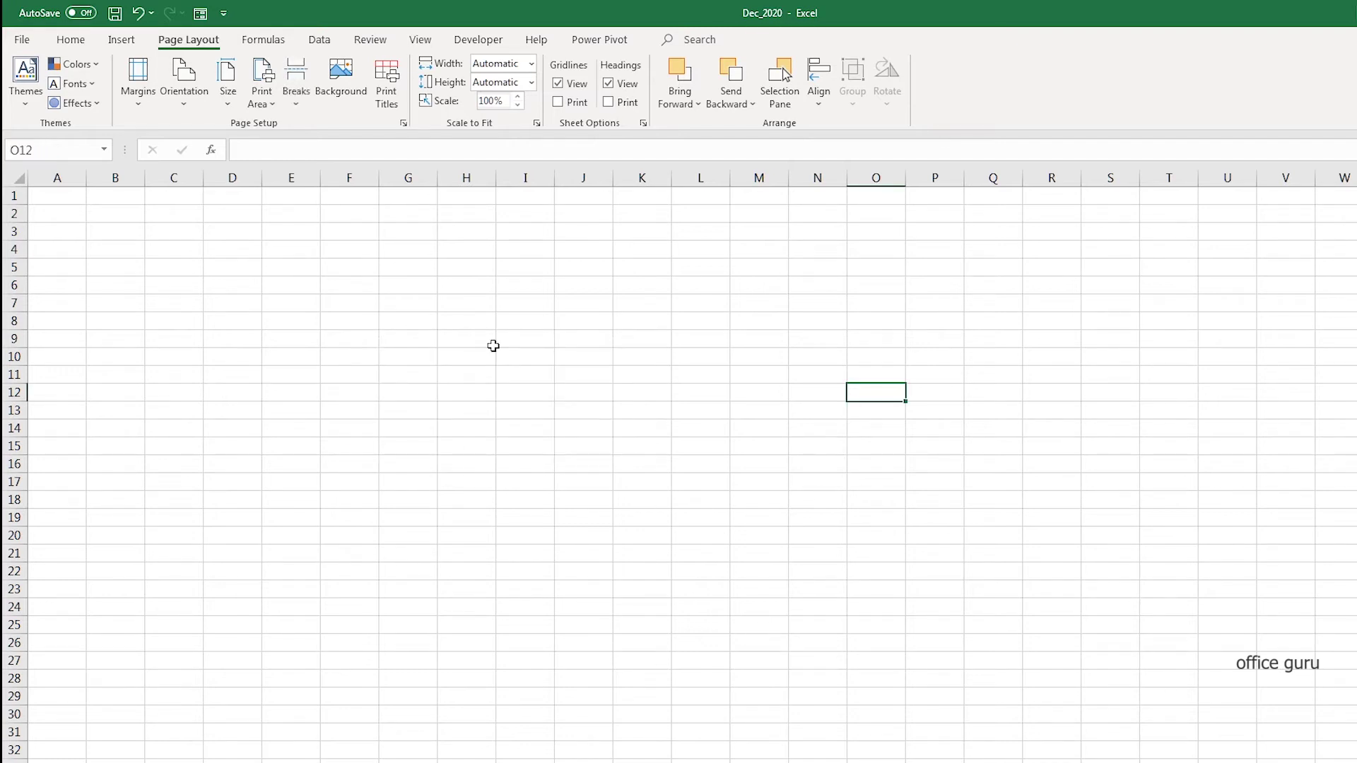
pyautogui.click(359, 451)
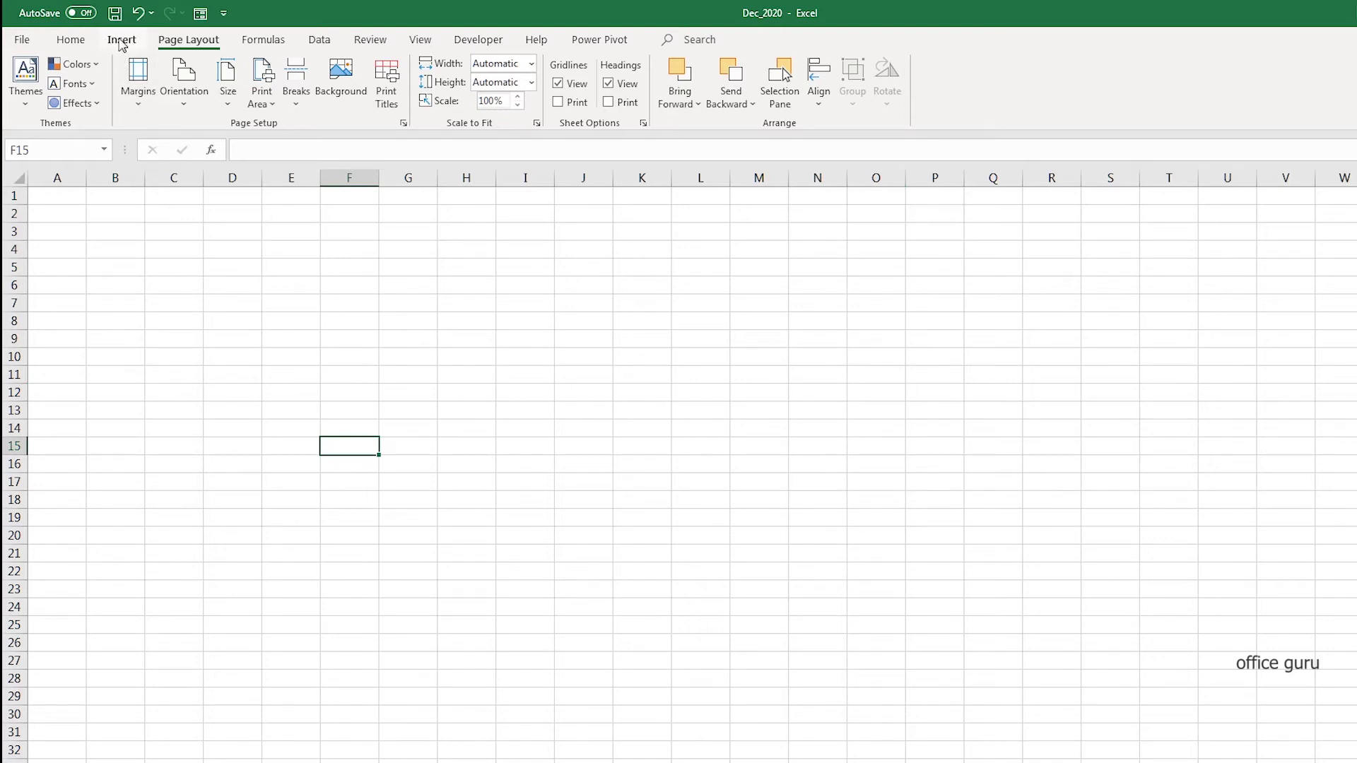
pyautogui.click(122, 41)
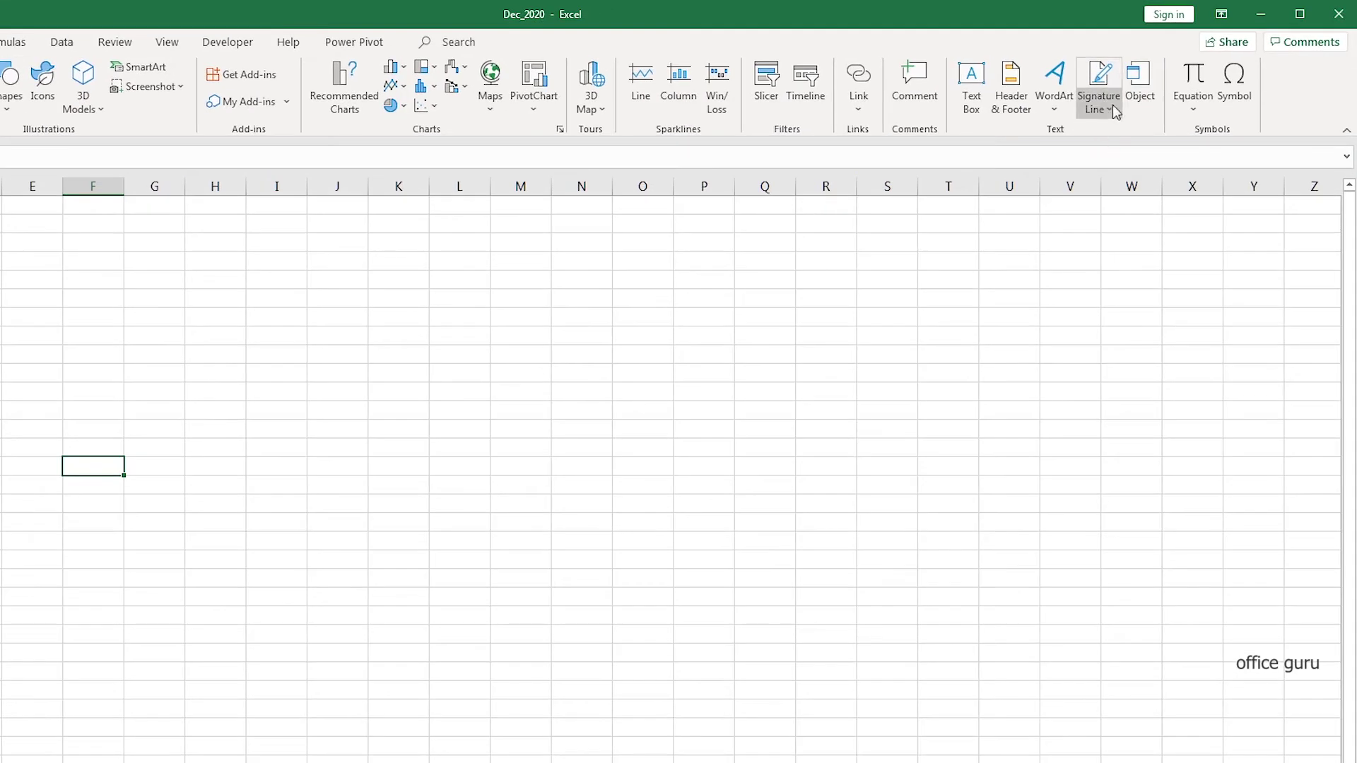
# - Choose Microsoft Office Signature Line from the Signature Line dropdown to open Signature Setup
pyautogui.click(1108, 109)
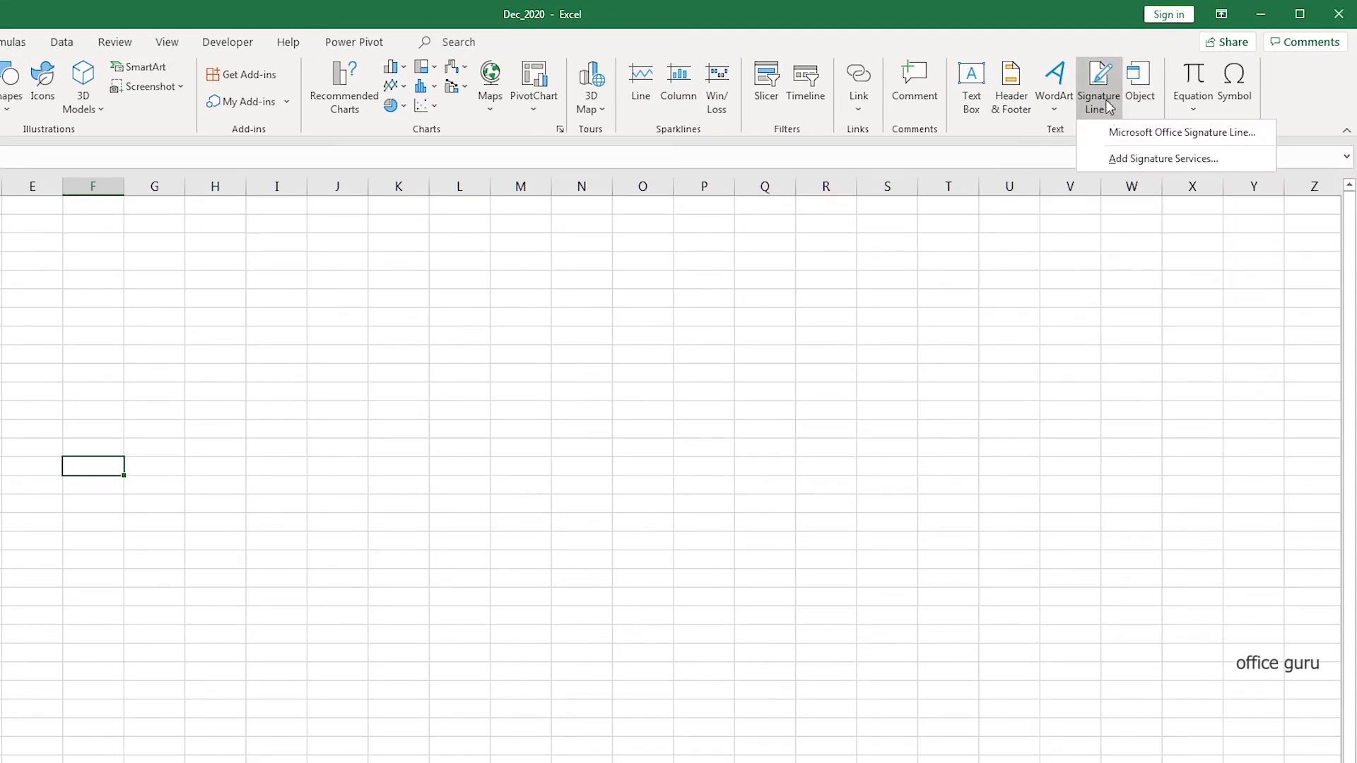
pyautogui.click(1080, 252)
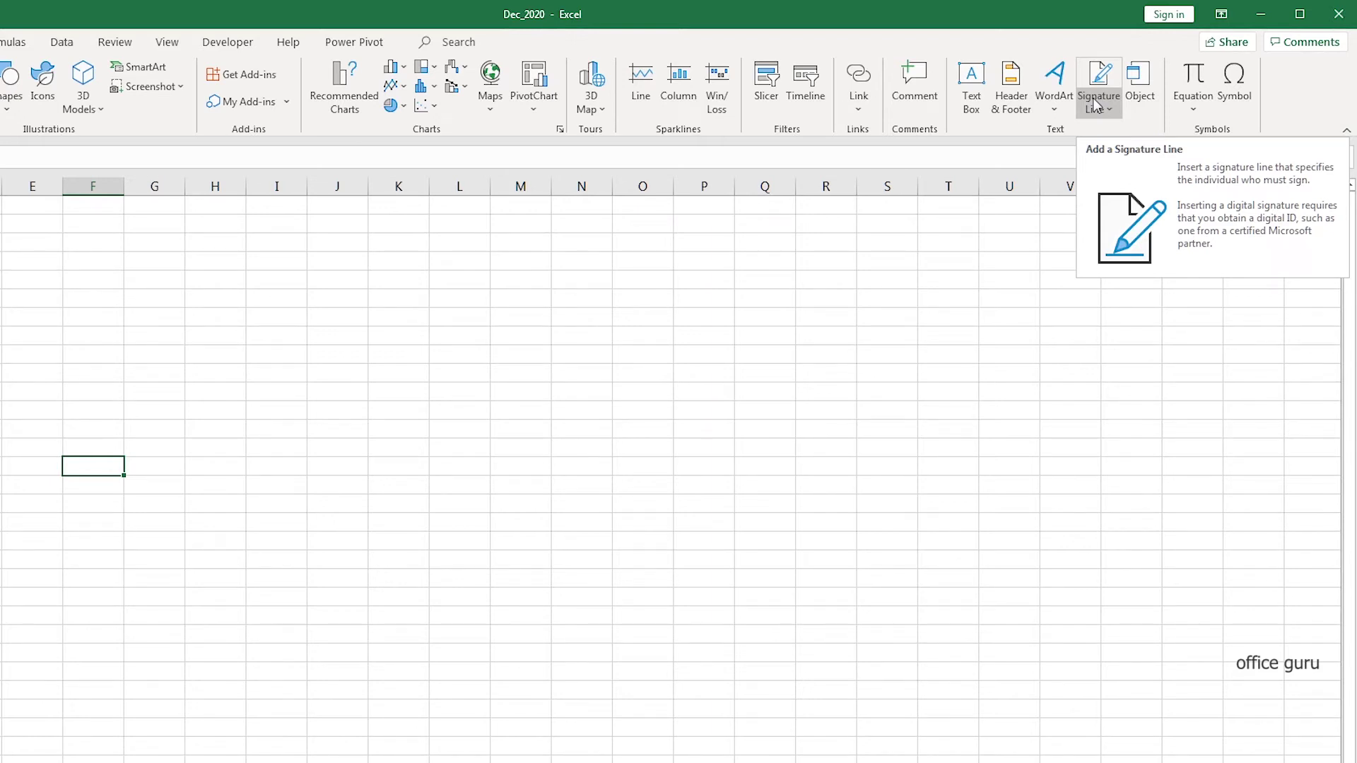
pyautogui.click(1111, 111)
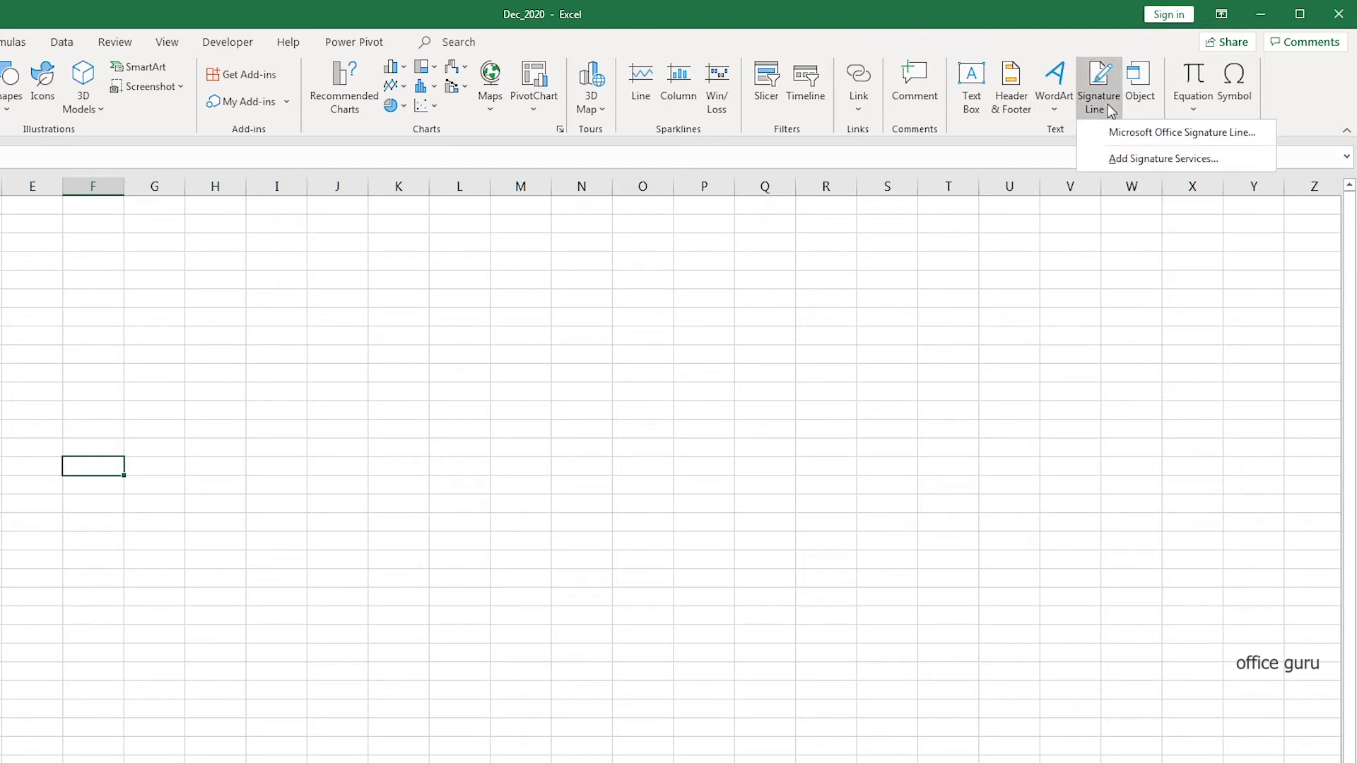
pyautogui.click(1226, 137)
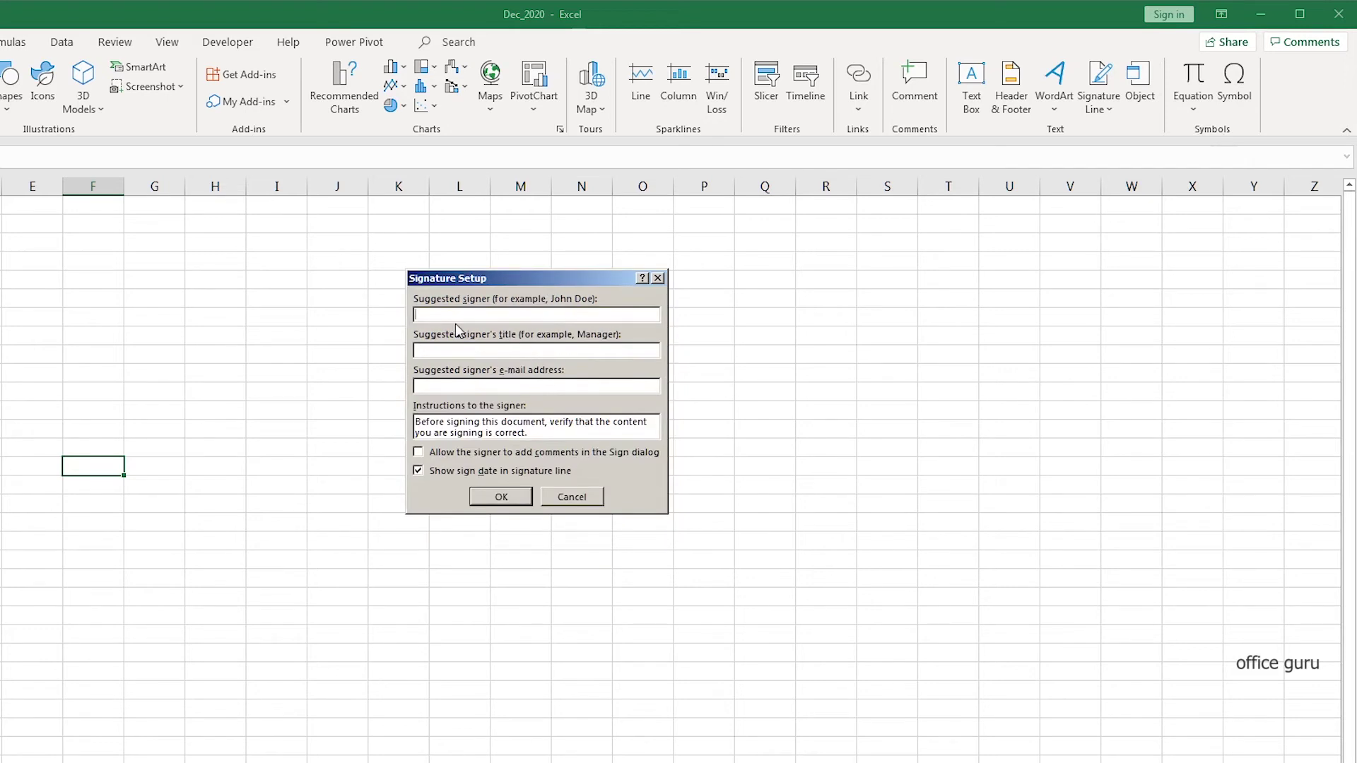
pyautogui.click(470, 316)
# - Enter the signer's full name and the title Manager, then confirm to insert the signature line
pyautogui.write('Pankaj ')
pyautogui.write('G')
pyautogui.write('andhi')
pyautogui.write('Manager')
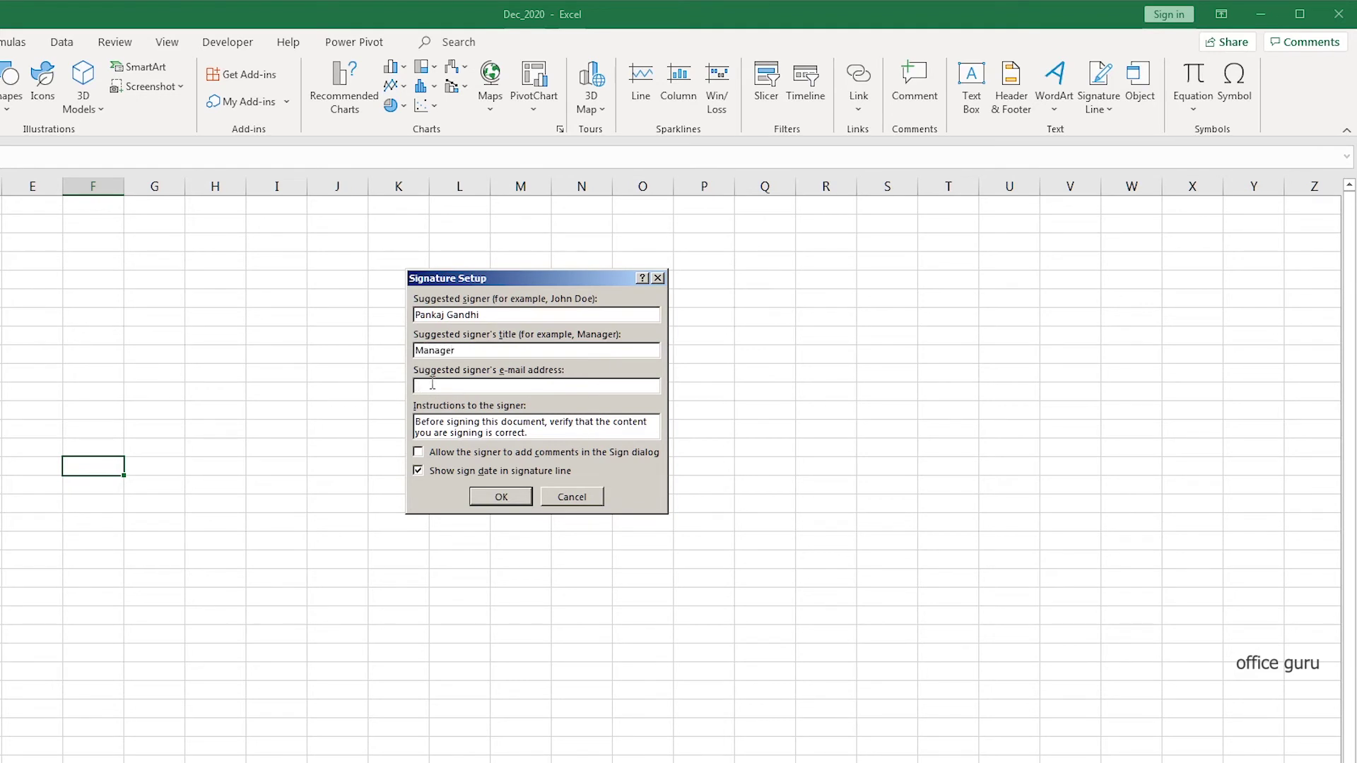
pyautogui.click(463, 383)
pyautogui.click(518, 499)
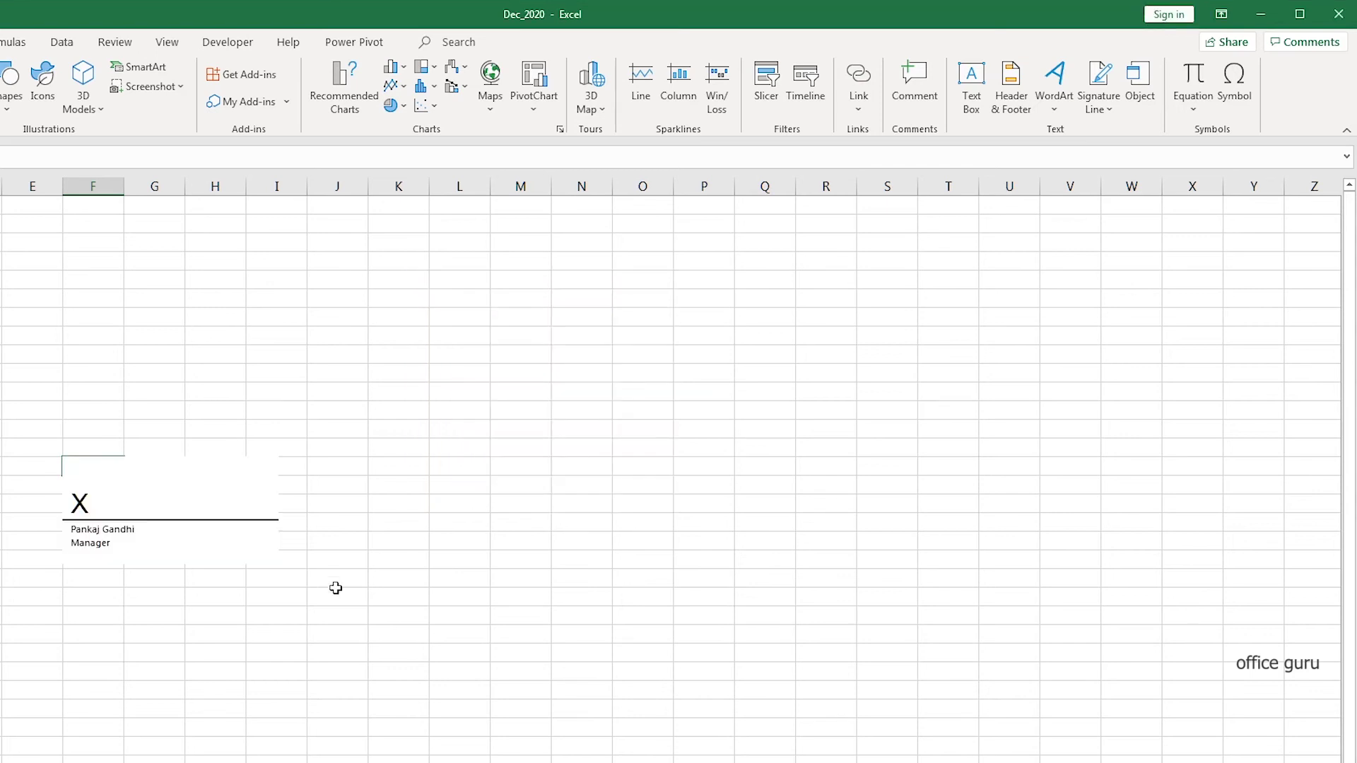
# - Move the signature line to columns I–M, try Sign, decline a digital ID, then shift it to E–H
pyautogui.moveTo(227, 549); pyautogui.dragTo(448, 509)
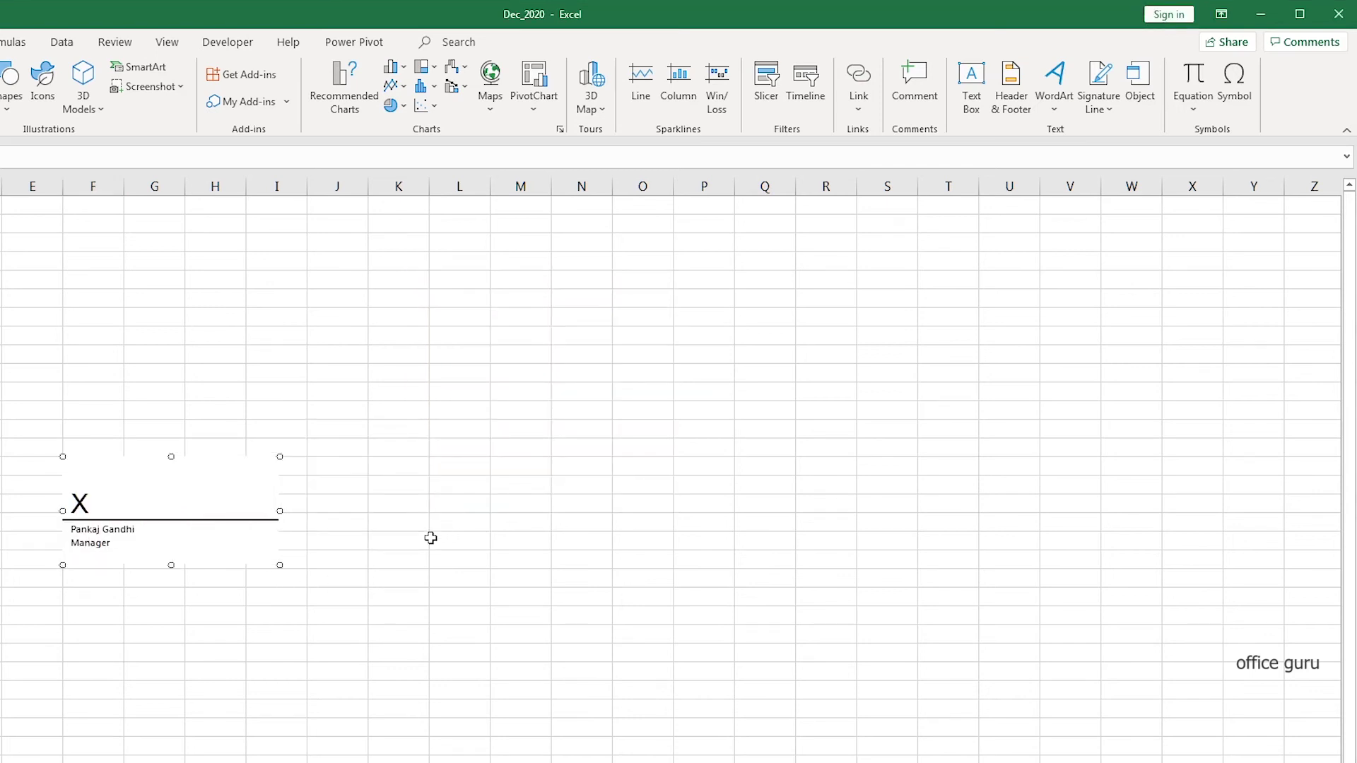
pyautogui.rightClick(355, 464)
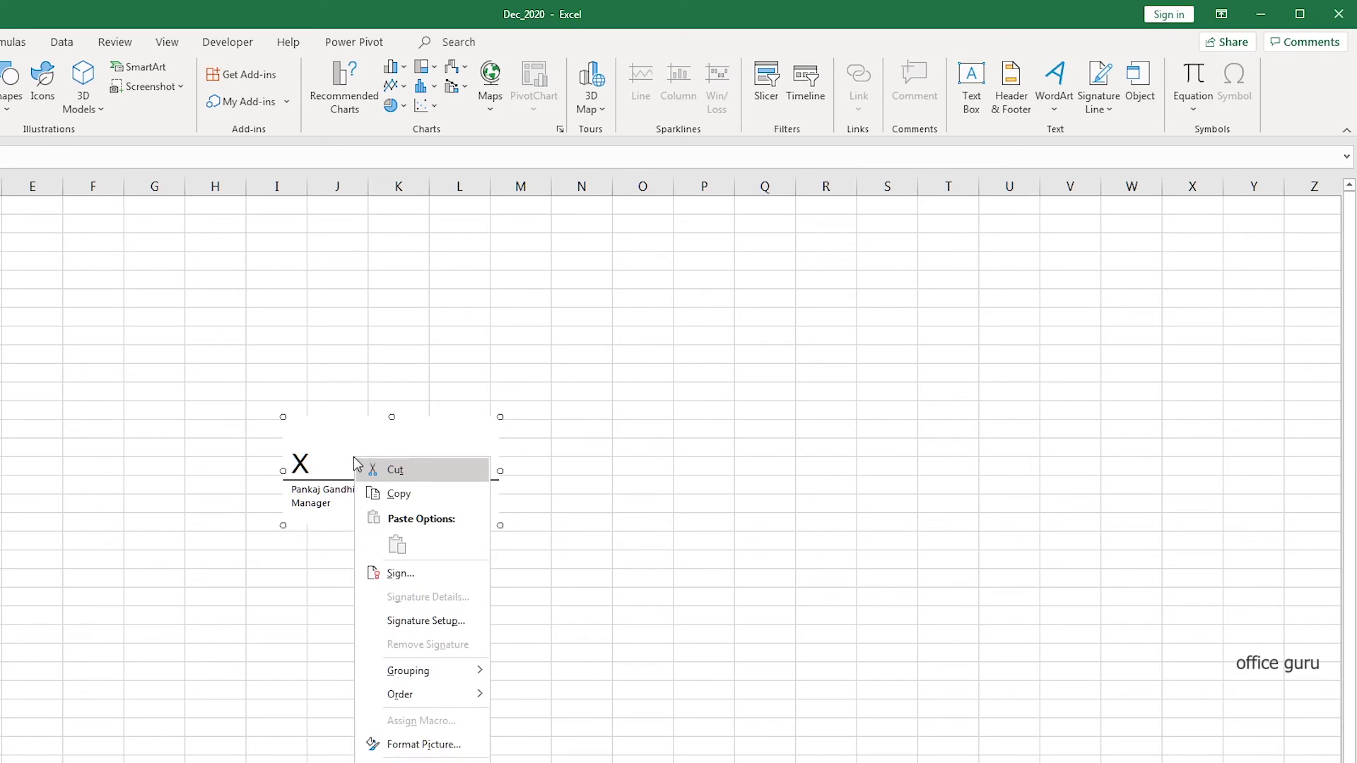
pyautogui.click(416, 573)
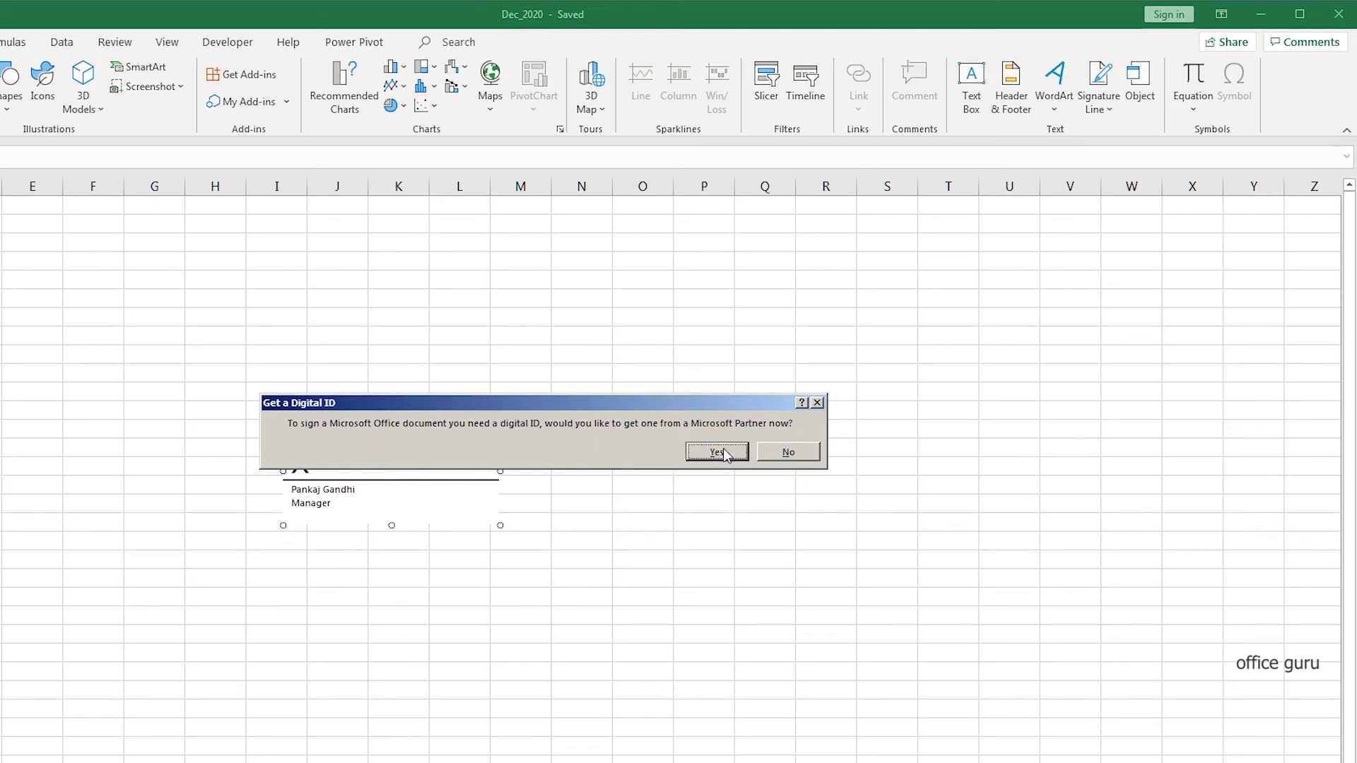
pyautogui.click(812, 453)
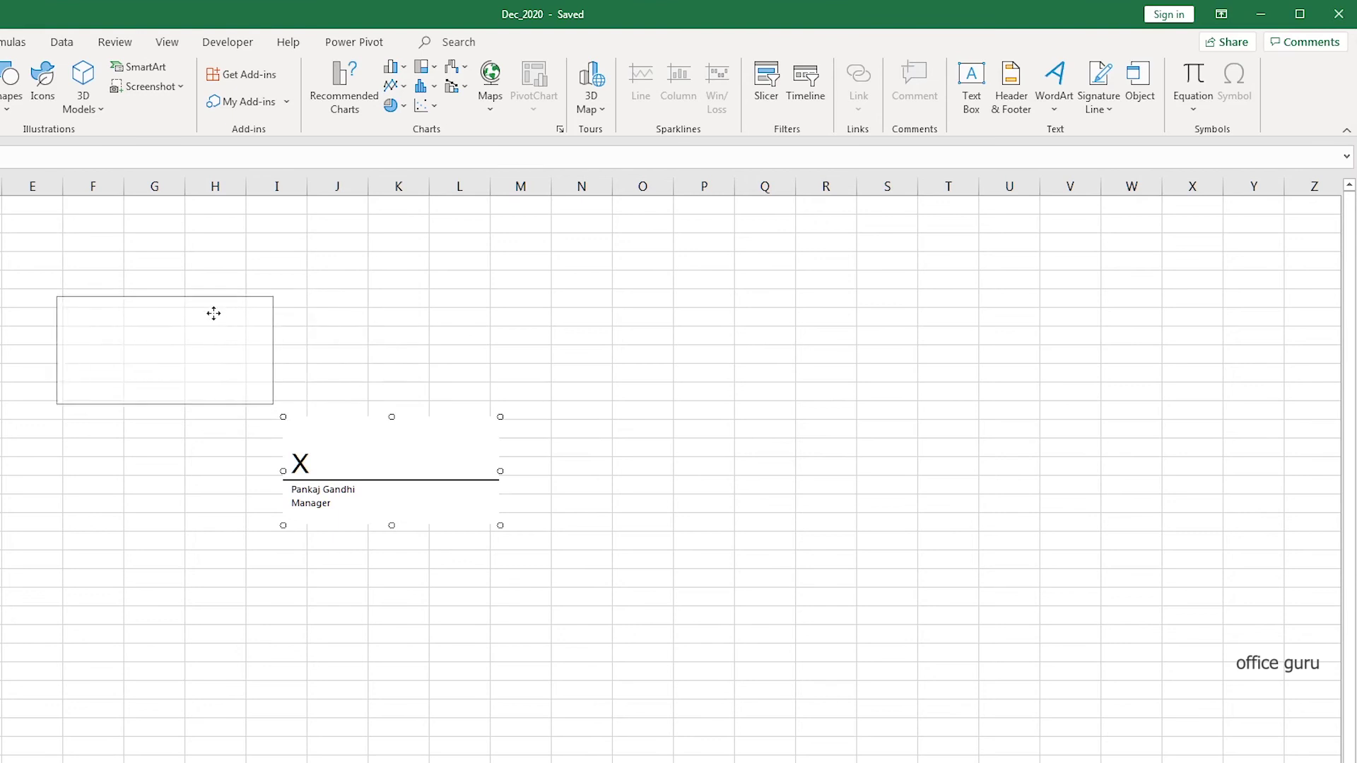
pyautogui.moveTo(452, 424); pyautogui.dragTo(204, 342)
# - Drag the signature line to the bottom-left, then open and close a new Signature Setup dialog
pyautogui.moveTo(157, 383); pyautogui.dragTo(47, 638)
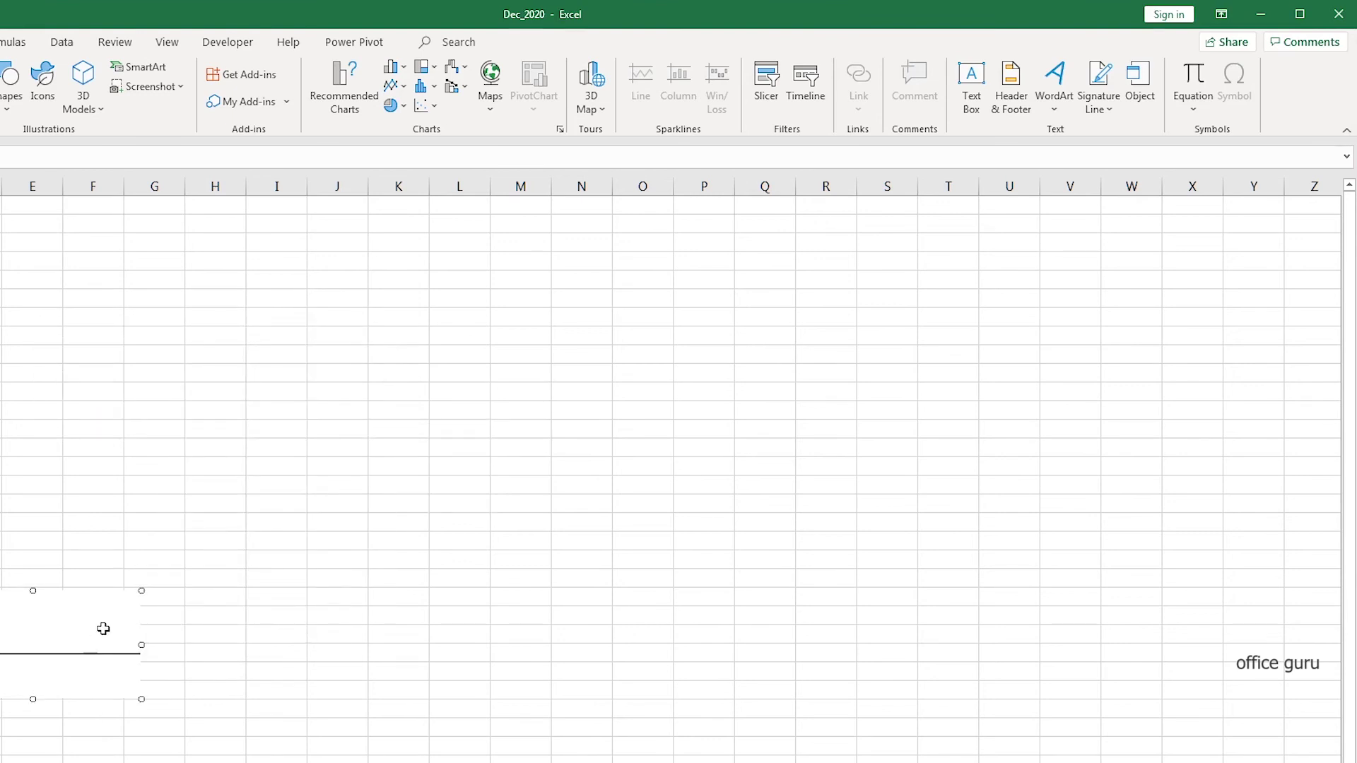
pyautogui.moveTo(97, 630); pyautogui.dragTo(28, 620)
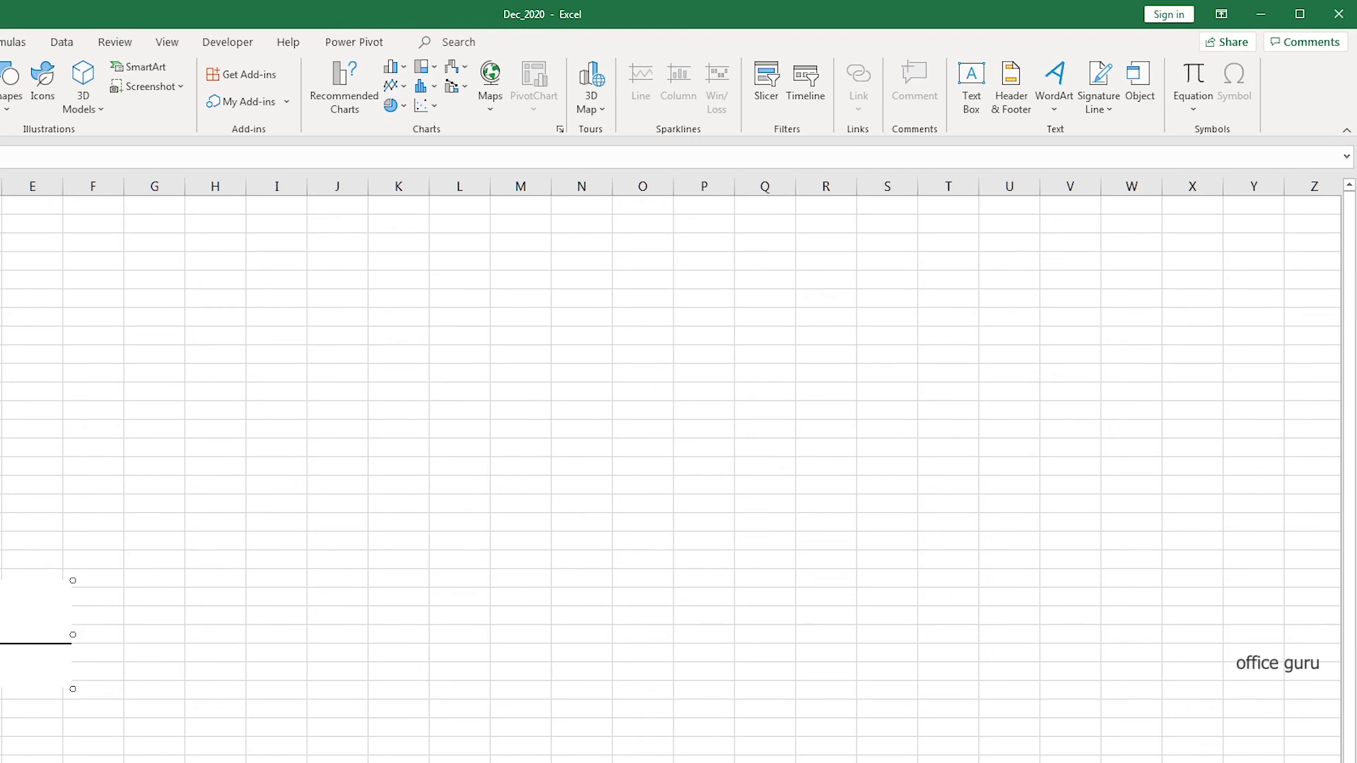
pyautogui.click(1113, 116)
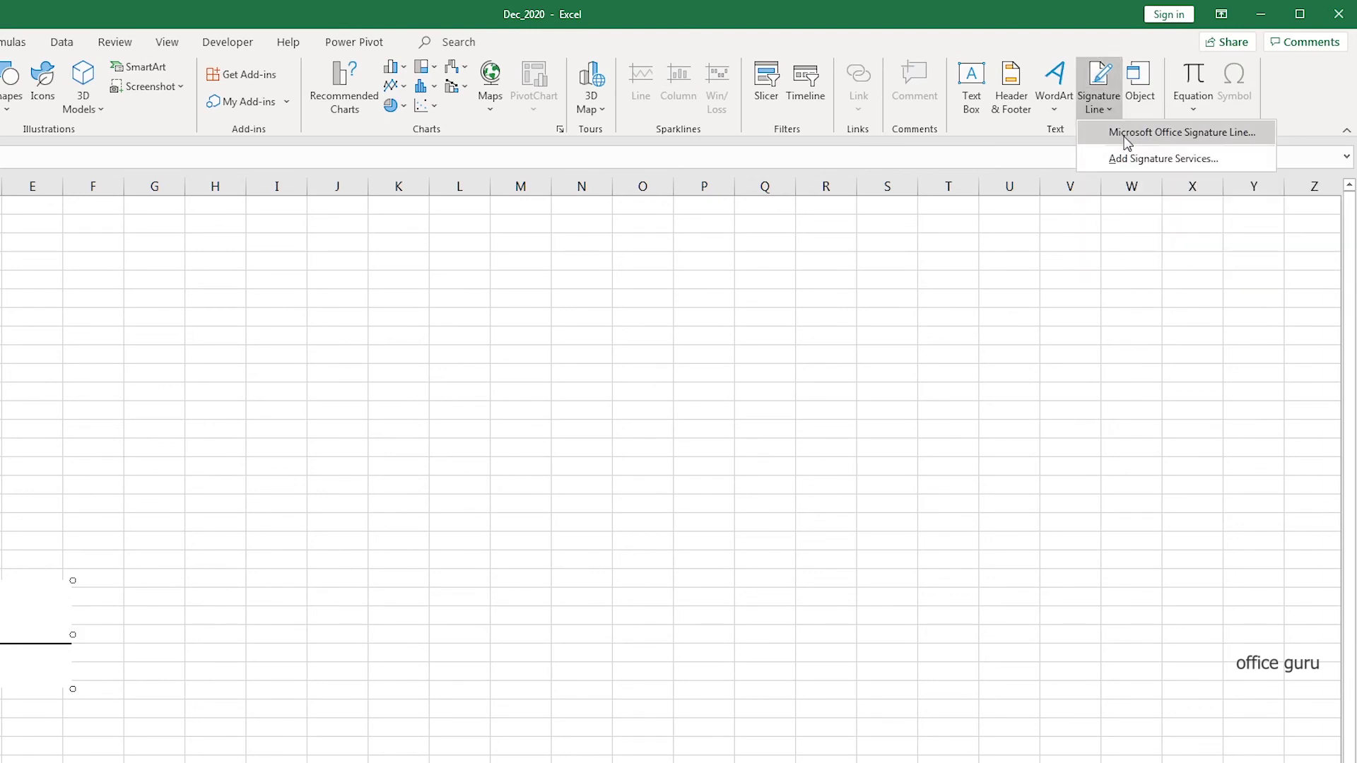
pyautogui.click(1199, 141)
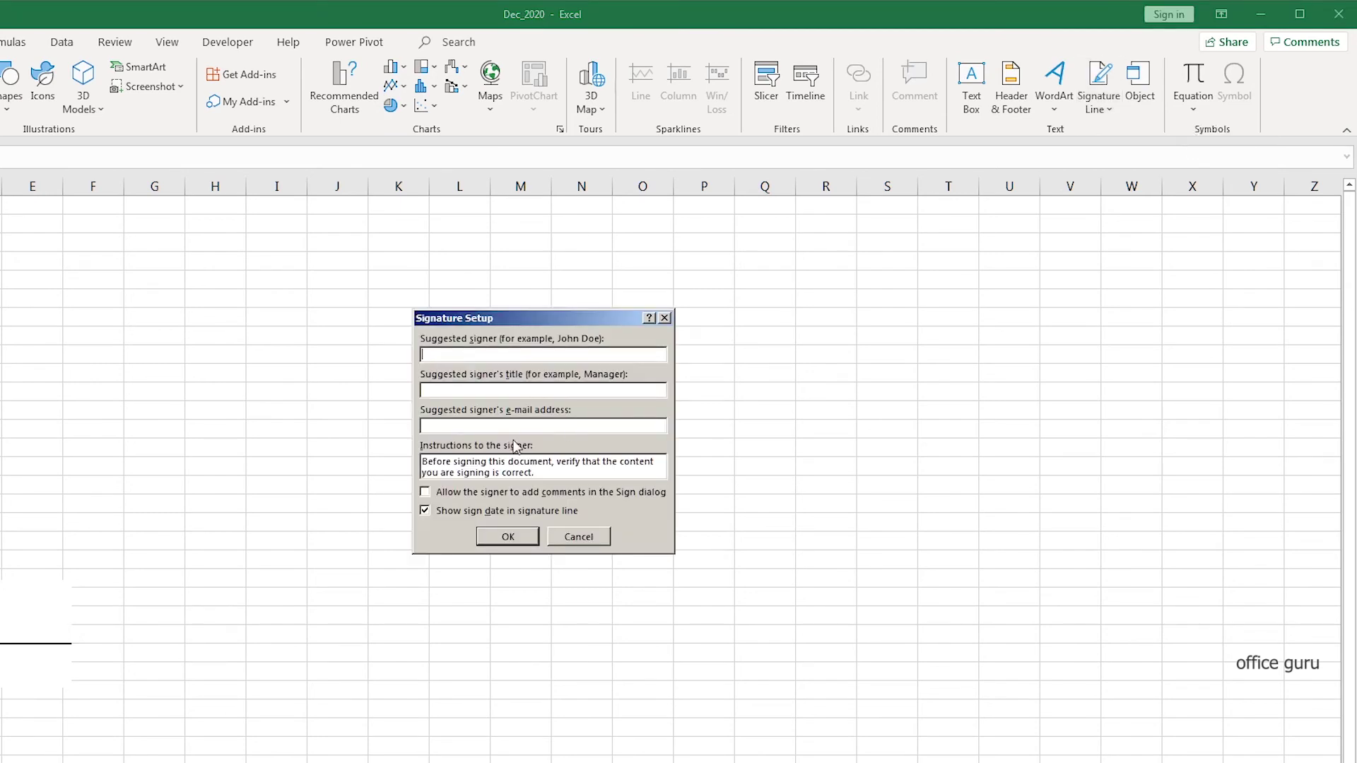
pyautogui.click(665, 318)
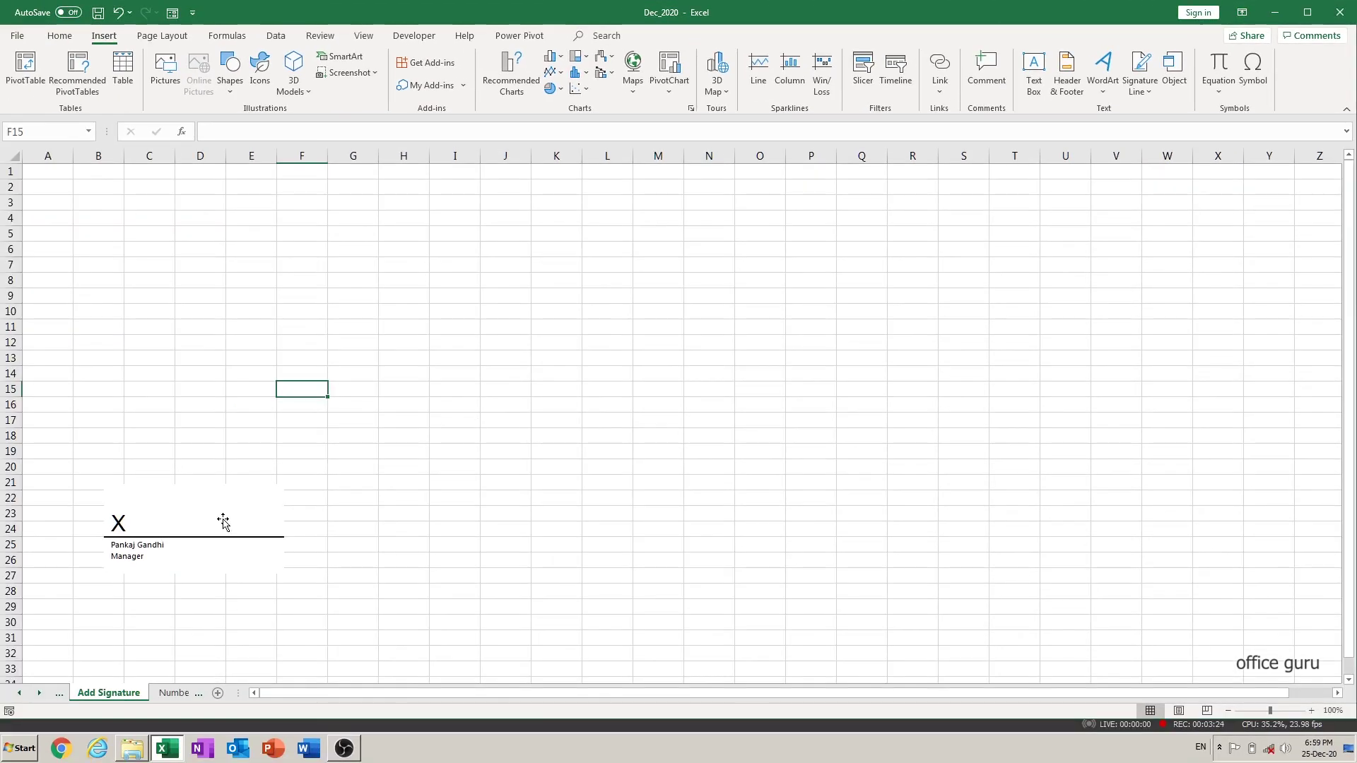
# - Review the signature line's fill and line colours in Format Picture, then cancel without changes
pyautogui.rightClick(223, 521)
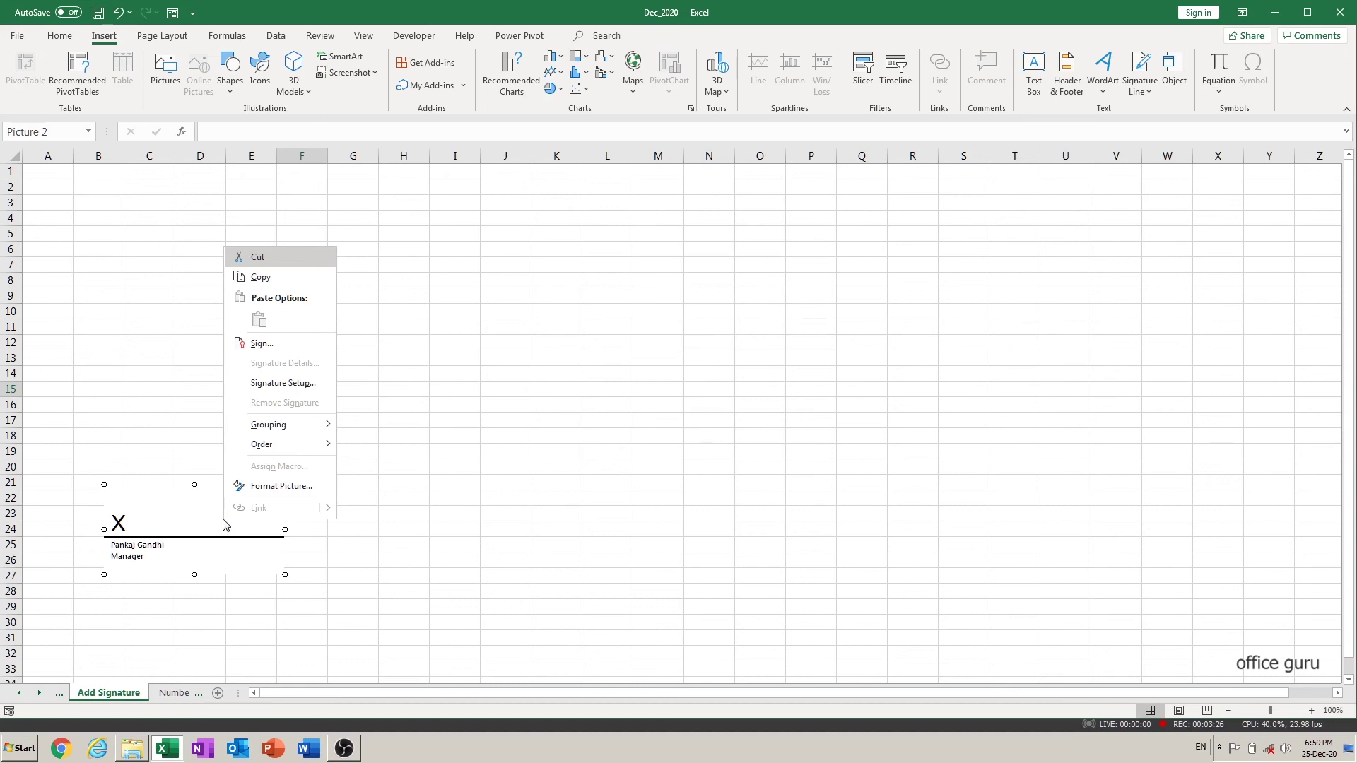
pyautogui.click(272, 487)
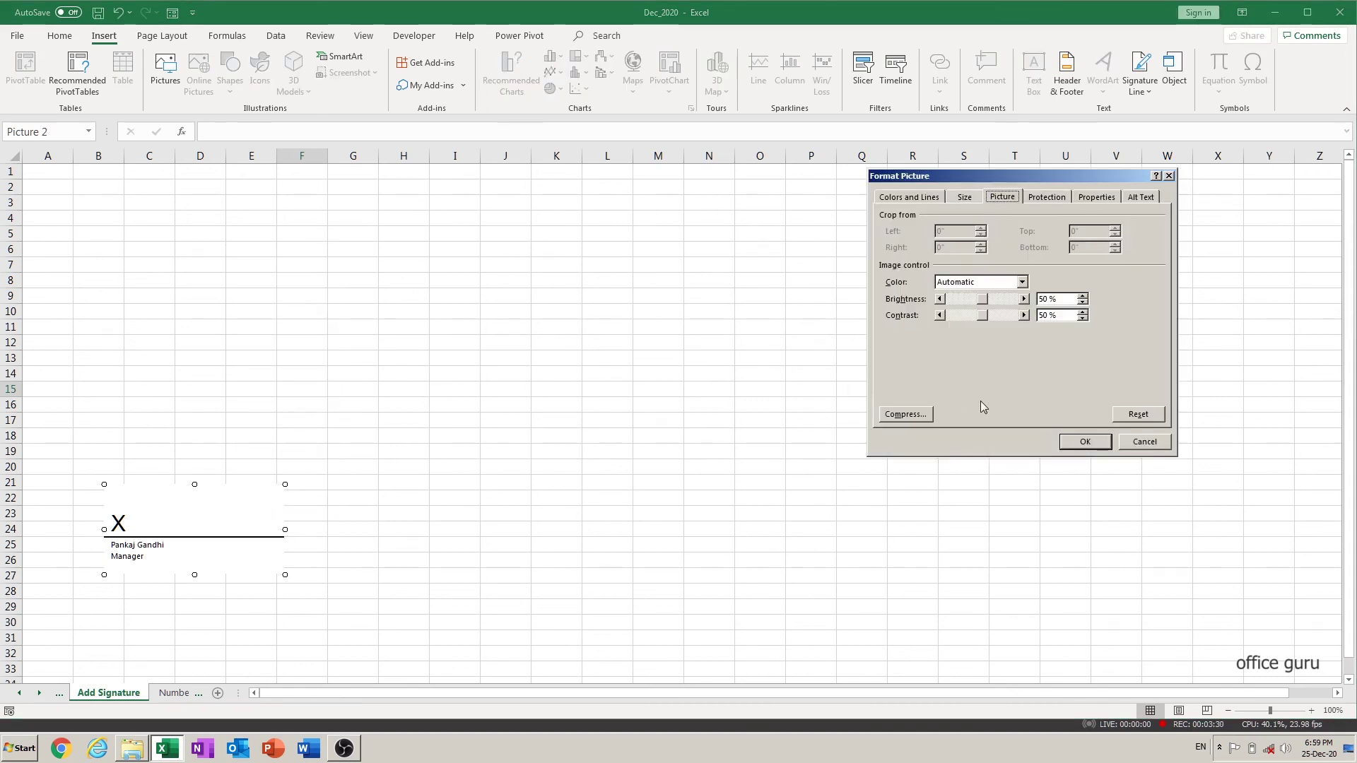
pyautogui.click(919, 198)
pyautogui.click(1035, 232)
pyautogui.click(1017, 248)
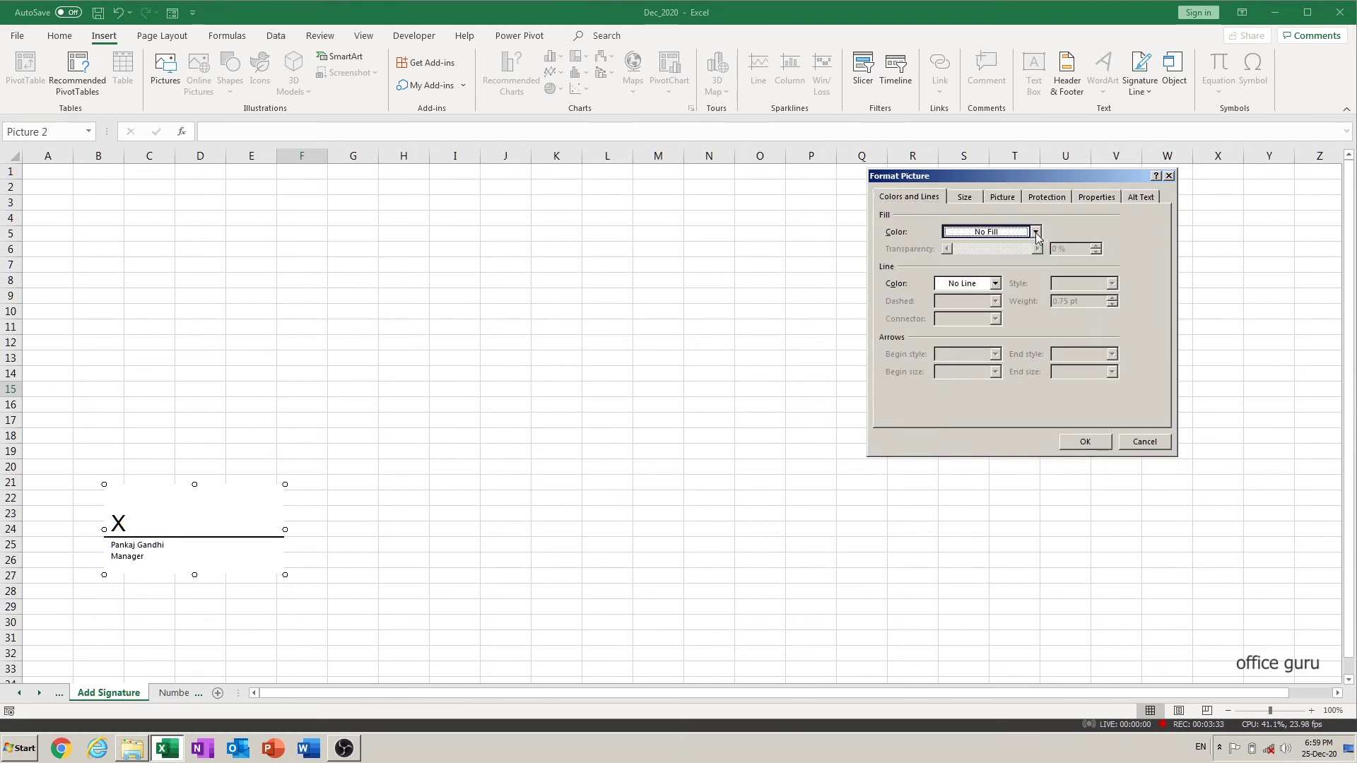
pyautogui.click(995, 285)
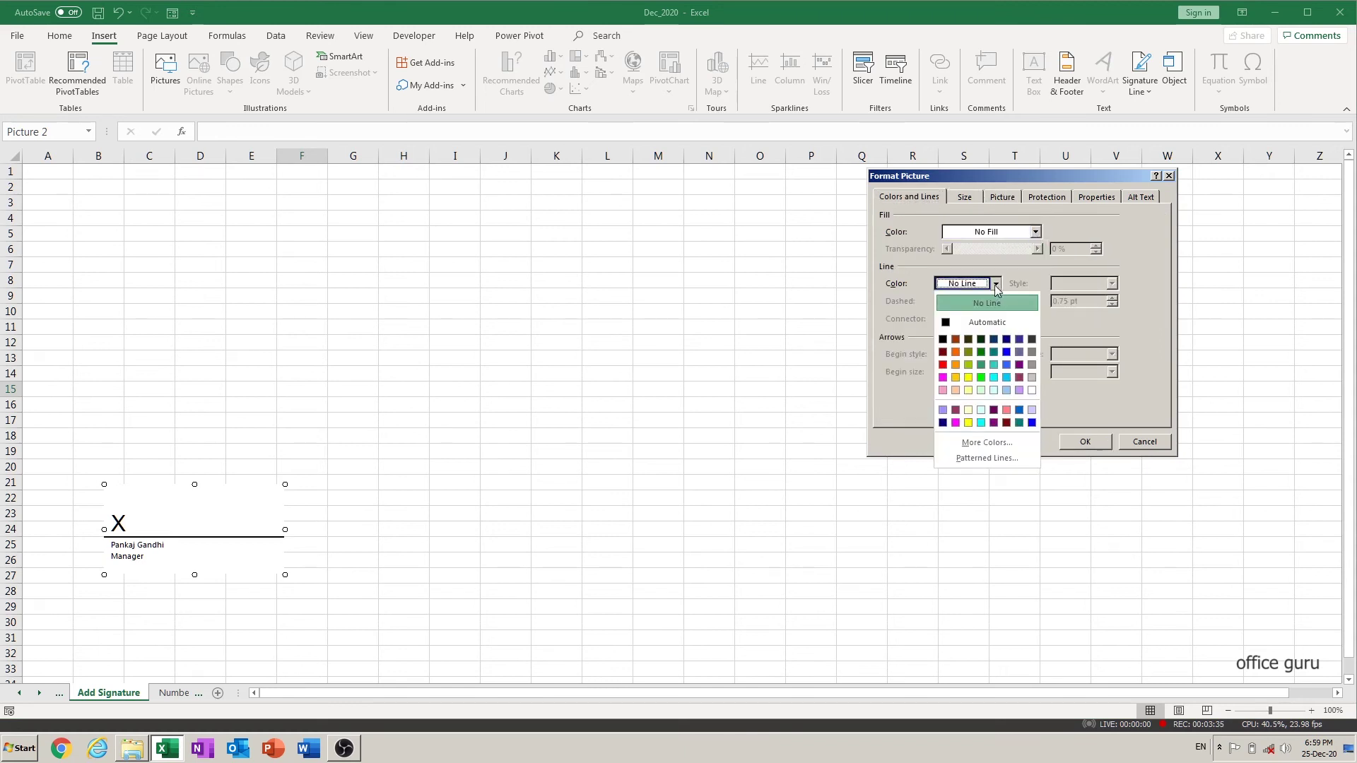
pyautogui.click(1015, 202)
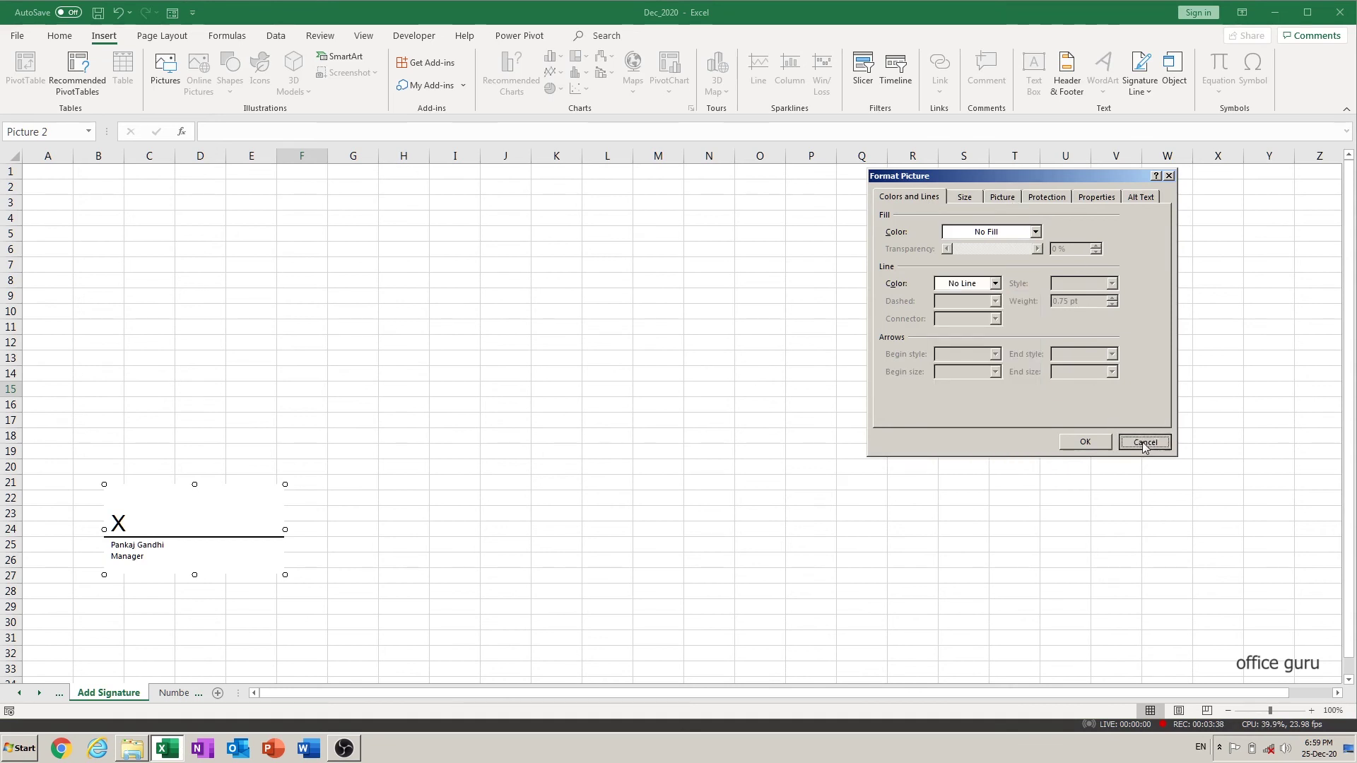
pyautogui.click(1143, 441)
# - Place the signature line over columns C–F, rows 16–22, and dismiss the offline signature-services page
pyautogui.moveTo(251, 498); pyautogui.dragTo(291, 418)
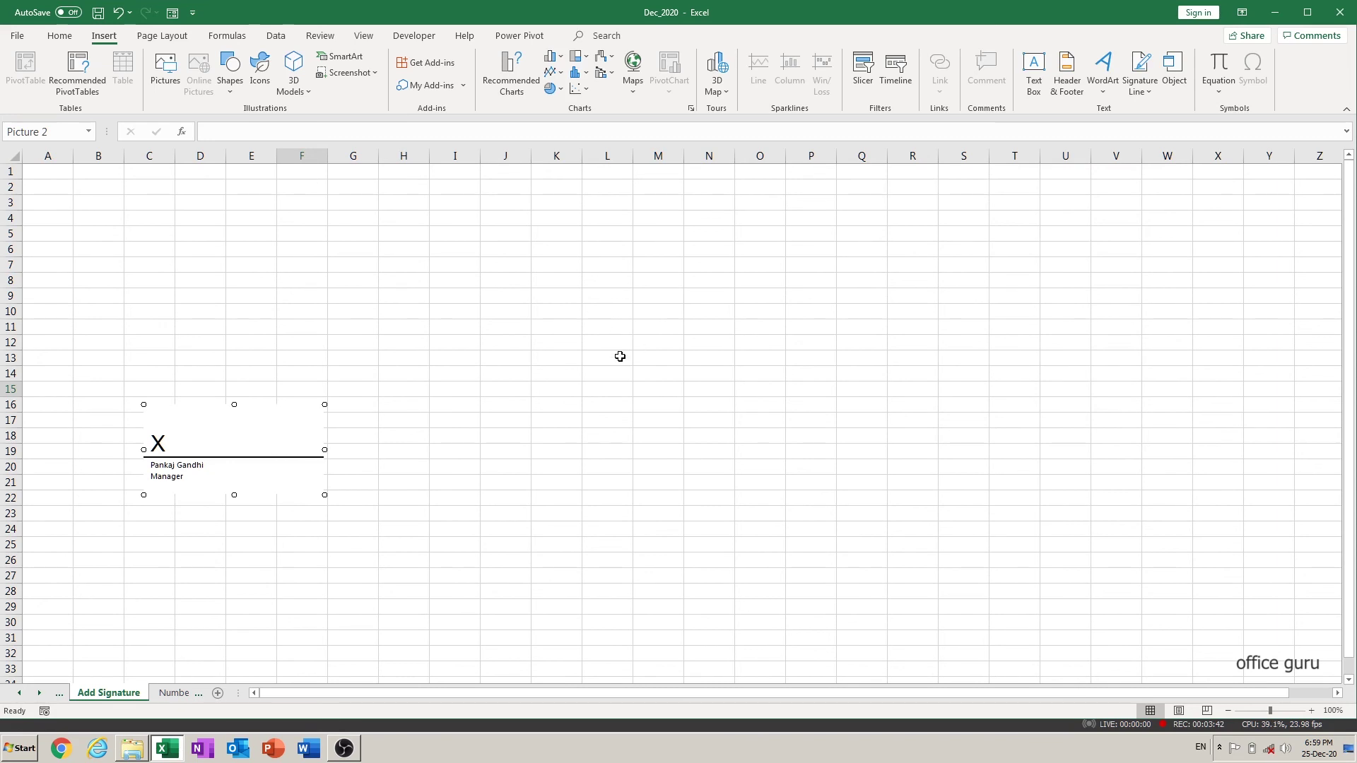
pyautogui.click(1146, 97)
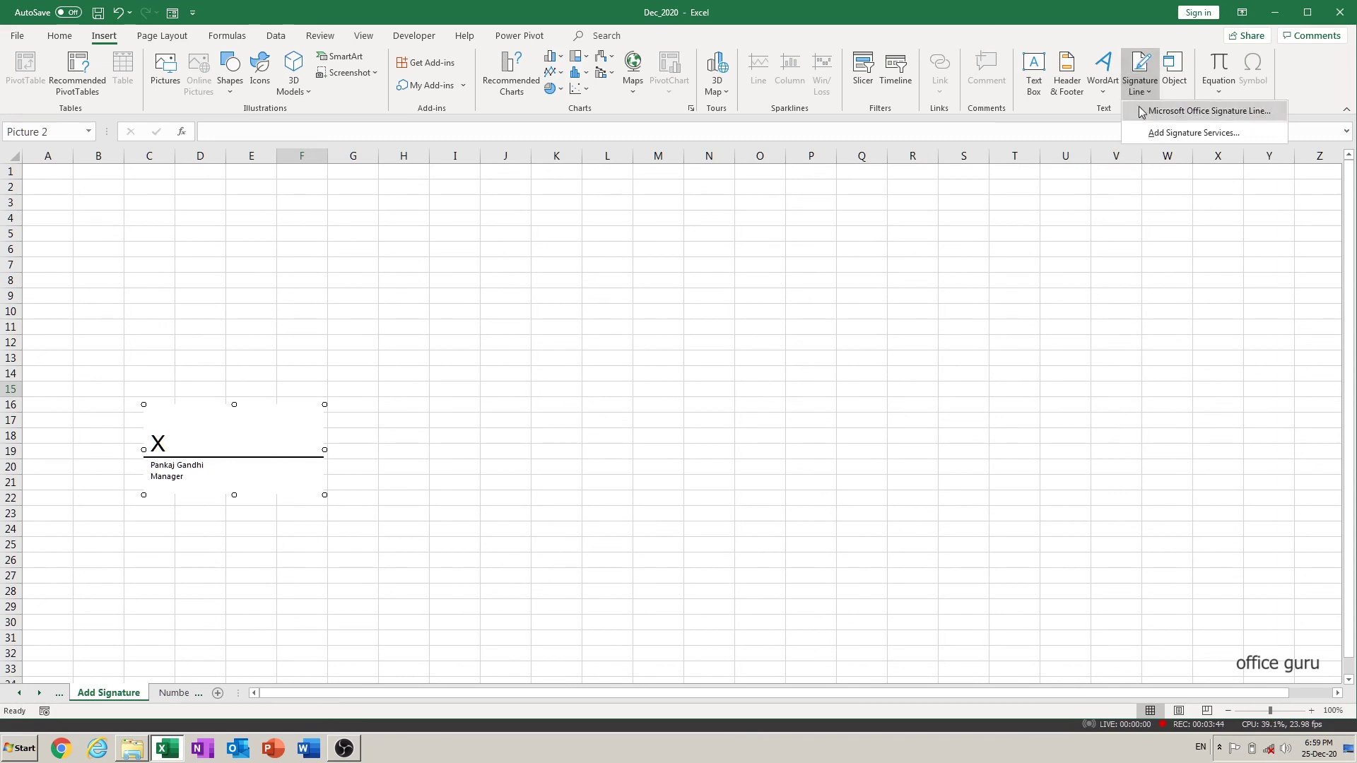
pyautogui.click(1193, 133)
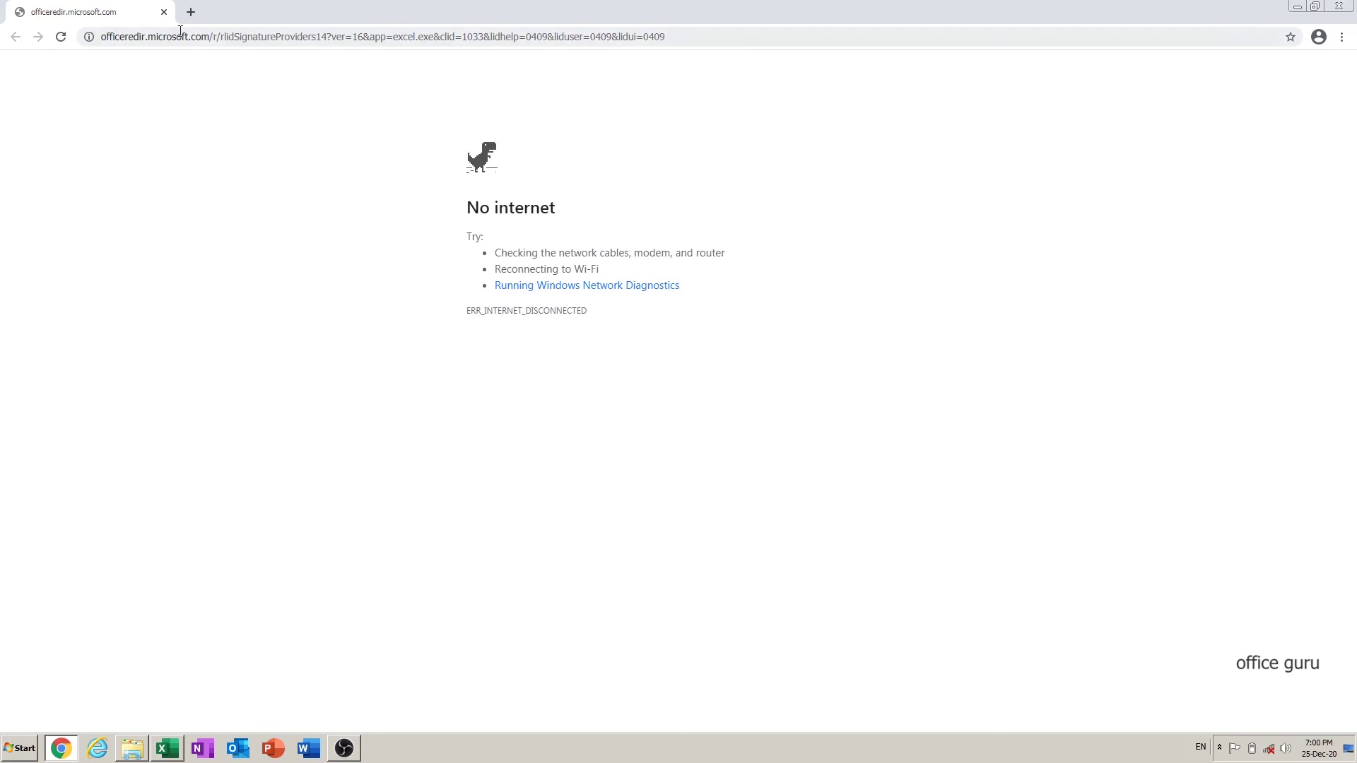
pyautogui.click(163, 12)
pyautogui.click(373, 415)
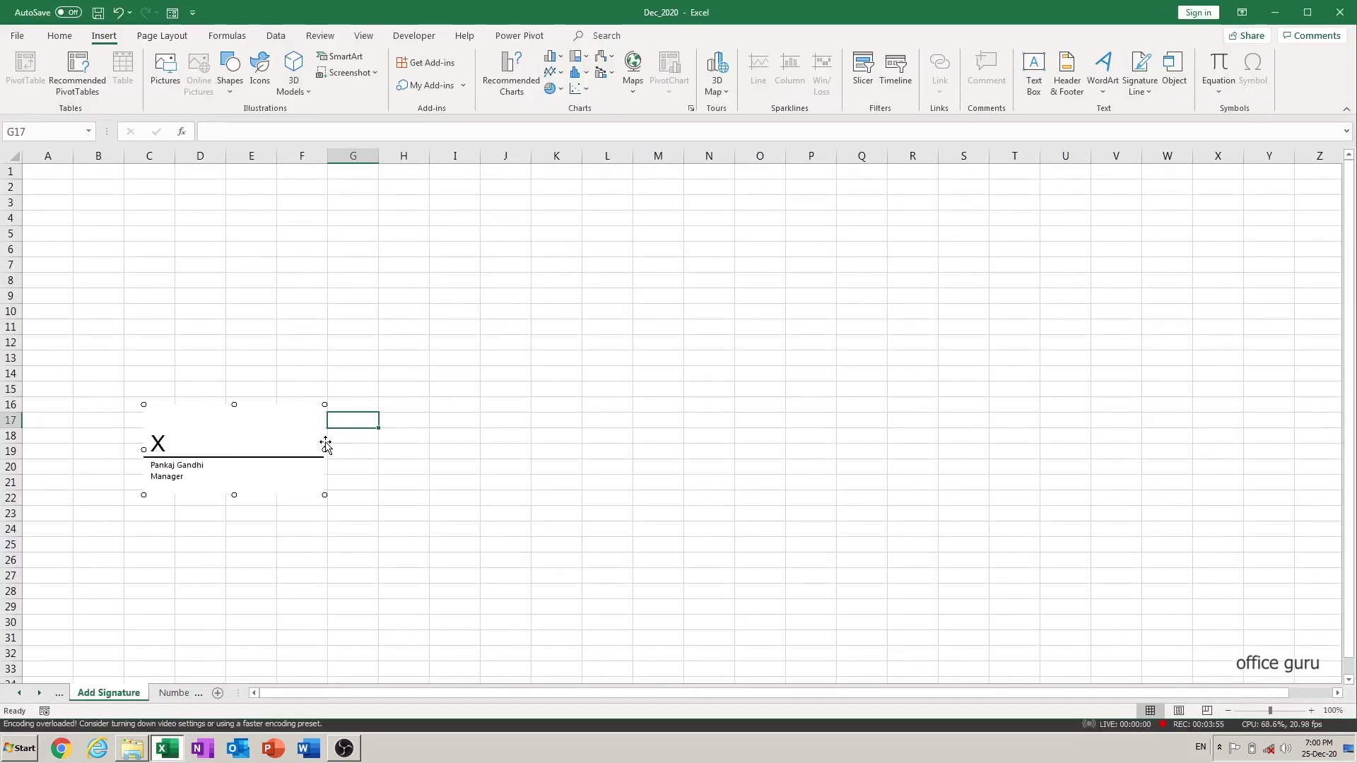
pyautogui.click(318, 442)
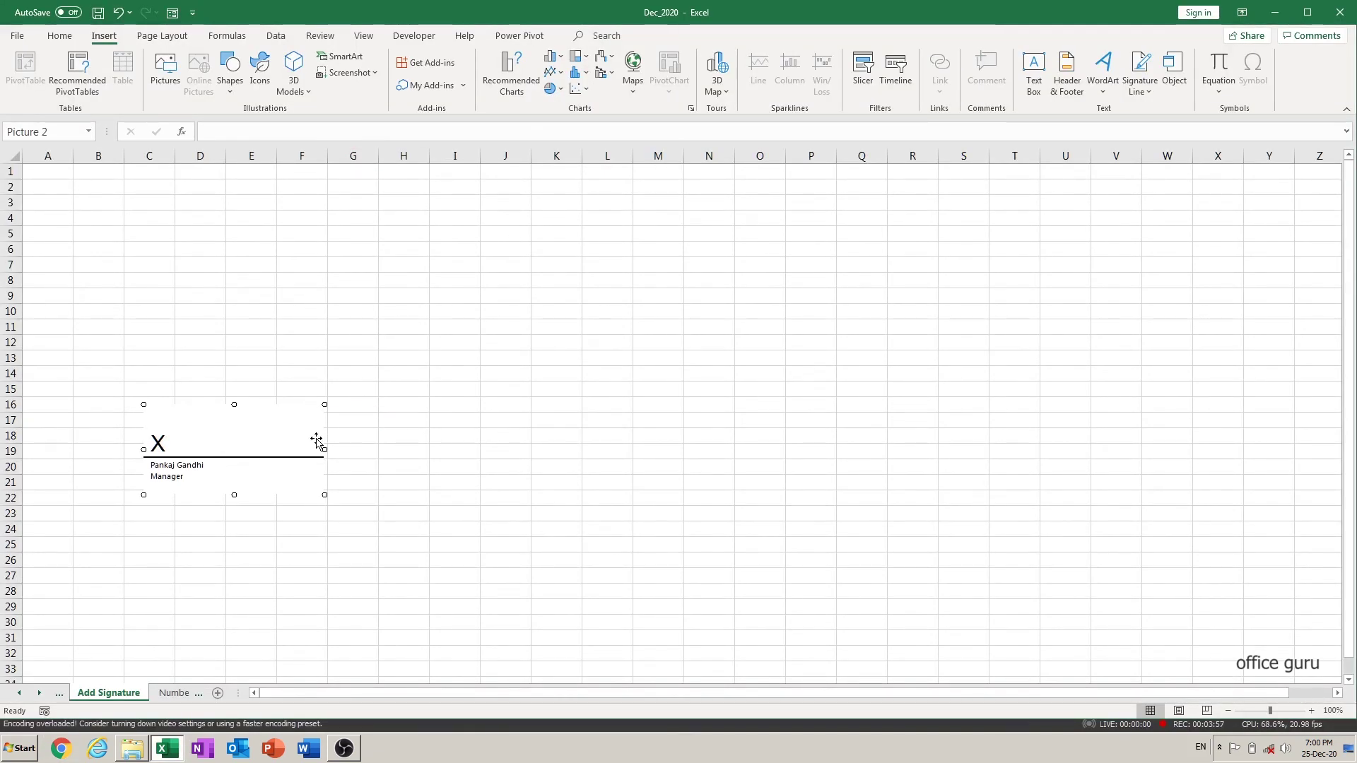